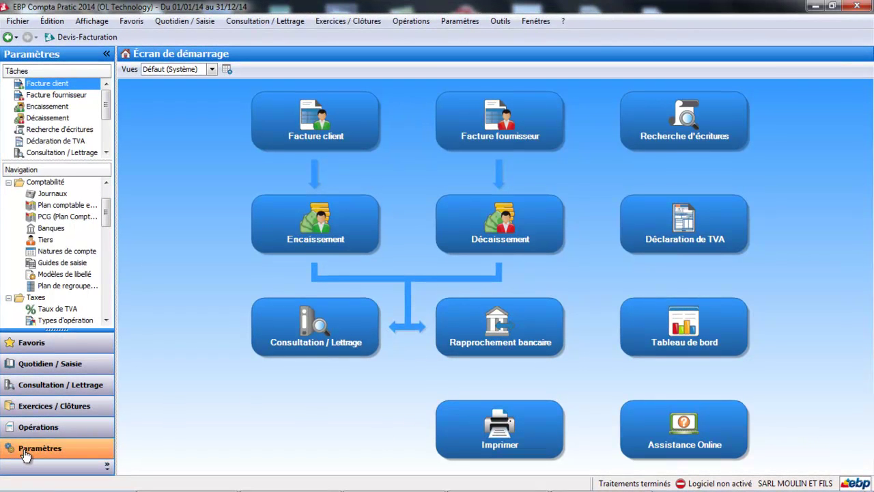
# Open the company chart of accounts and browse its supplier, customer and expense accounts
pyautogui.click(53, 208)
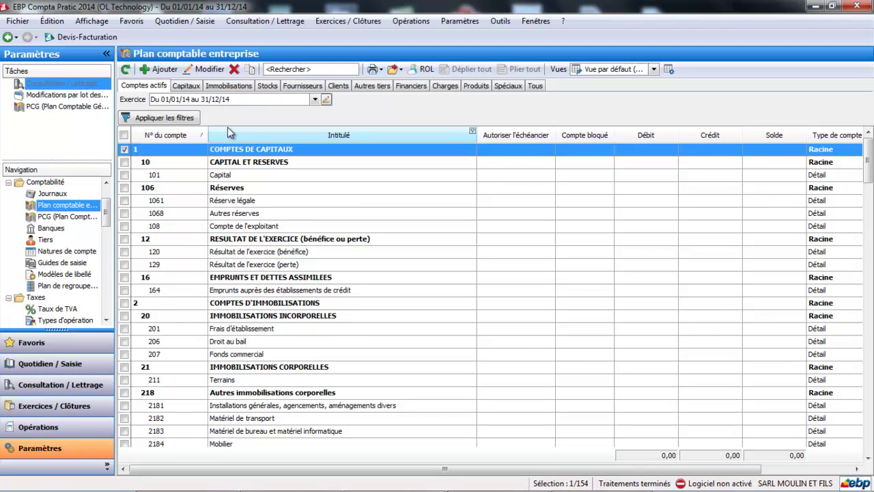
pyautogui.click(292, 87)
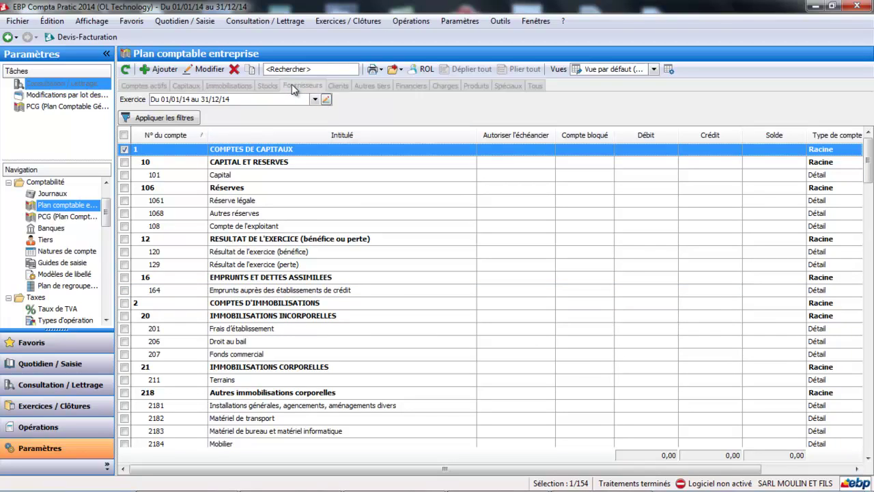
pyautogui.click(339, 87)
pyautogui.click(443, 86)
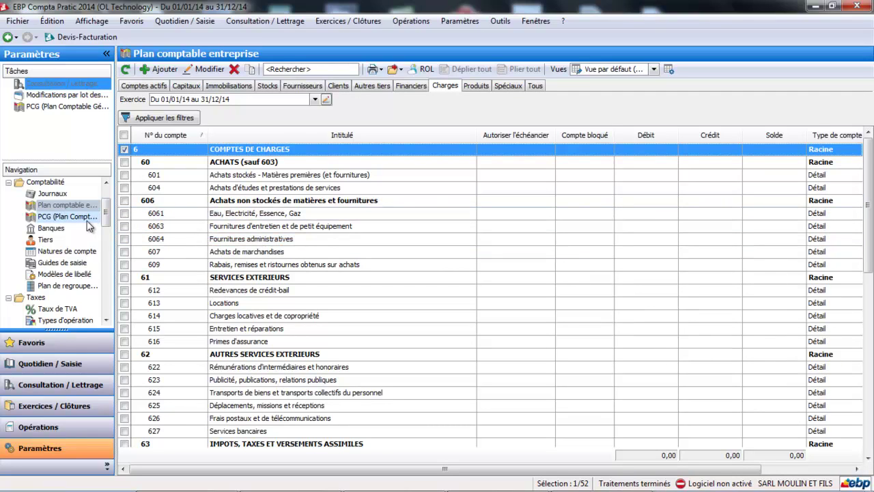
# Compare the capital accounts of the general chart of accounts (PCG) with those of the company chart of accounts
pyautogui.click(87, 220)
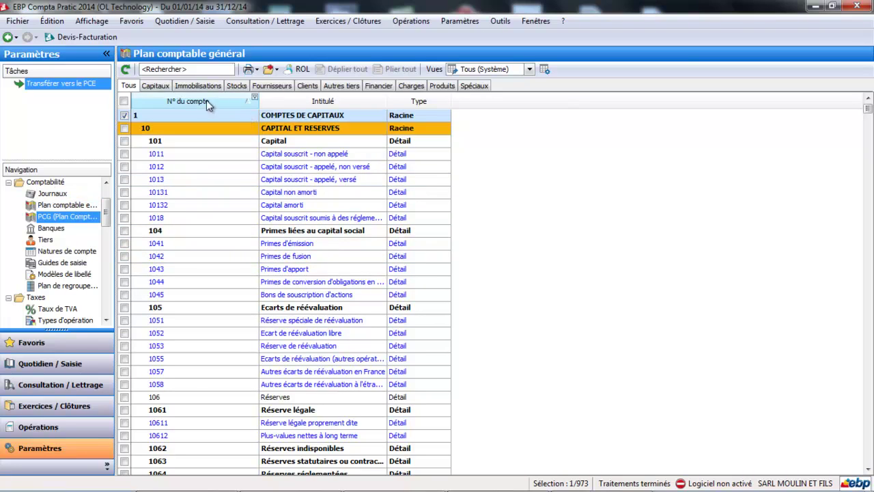
pyautogui.click(156, 85)
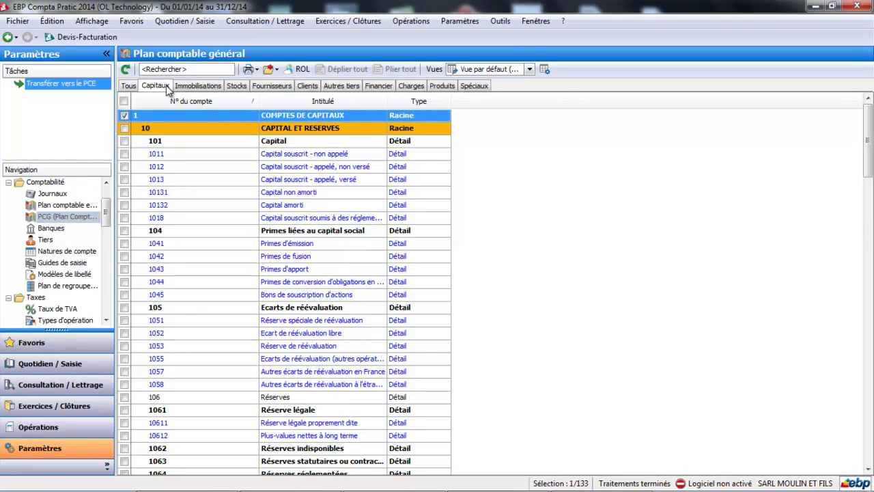
pyautogui.click(66, 205)
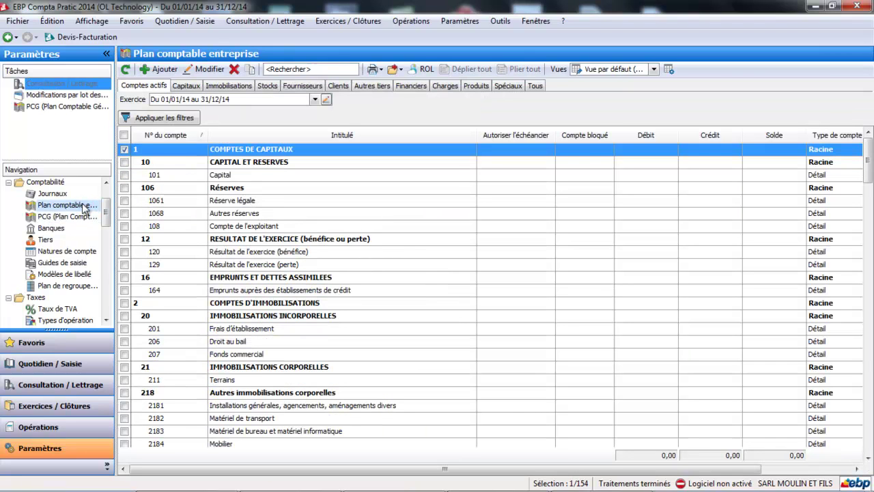
pyautogui.click(195, 87)
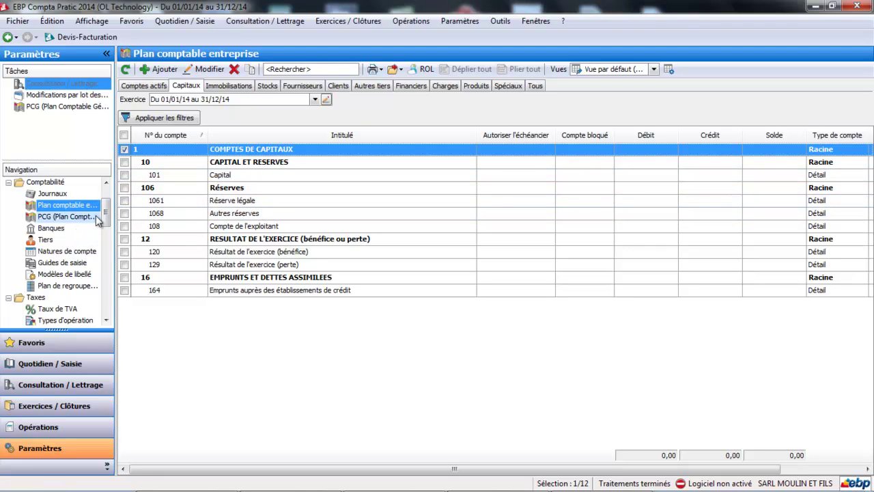
# Transfer account 1013 (Capital souscrit - appelé, versé) from the general chart of accounts to the company chart (PCE)
pyautogui.click(75, 219)
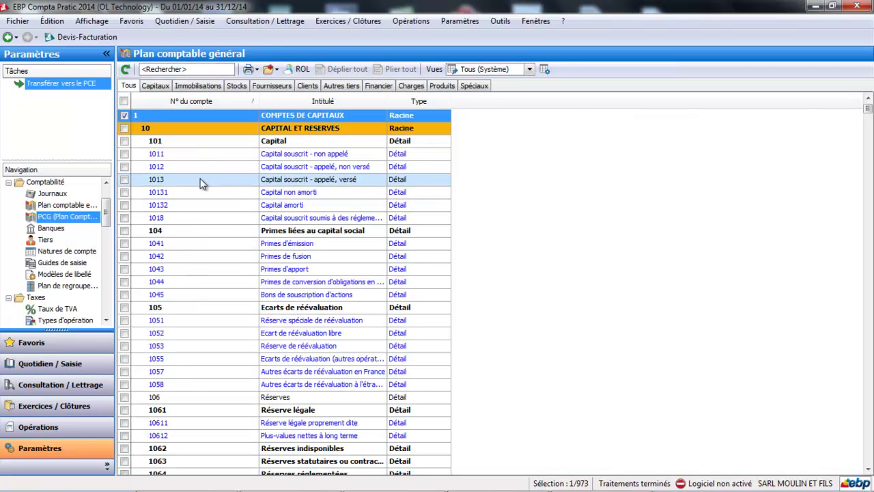
pyautogui.click(129, 182)
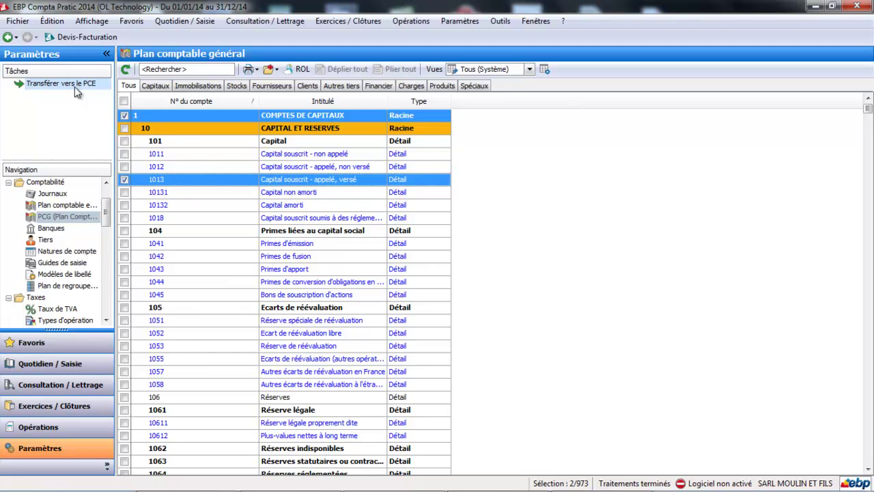
pyautogui.click(76, 85)
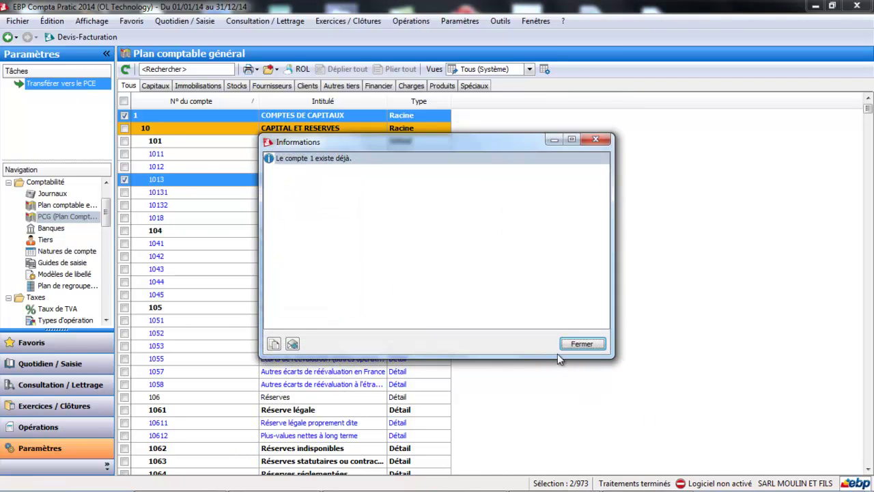
pyautogui.click(582, 343)
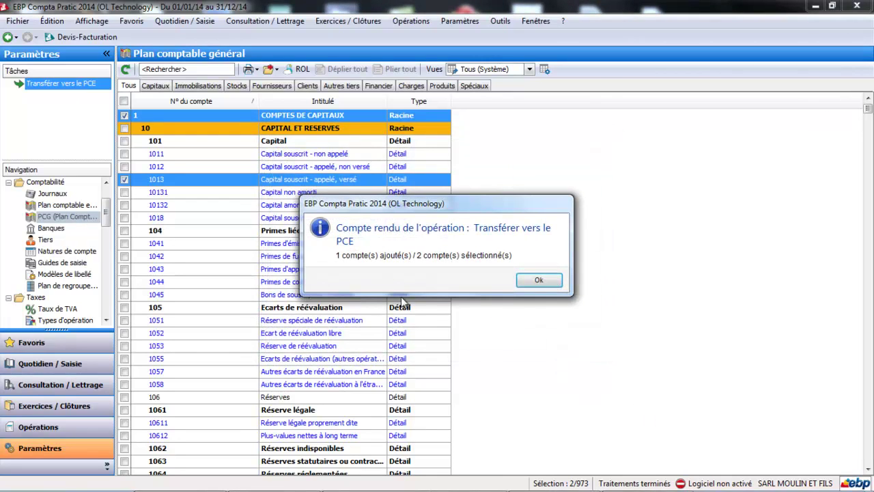
pyautogui.click(537, 282)
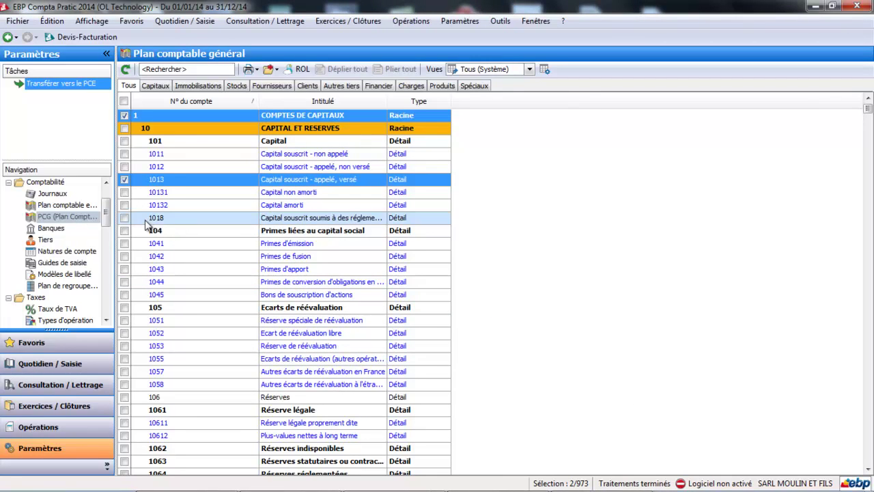
# Check account 1013 in the company chart of accounts against the general chart
pyautogui.click(74, 205)
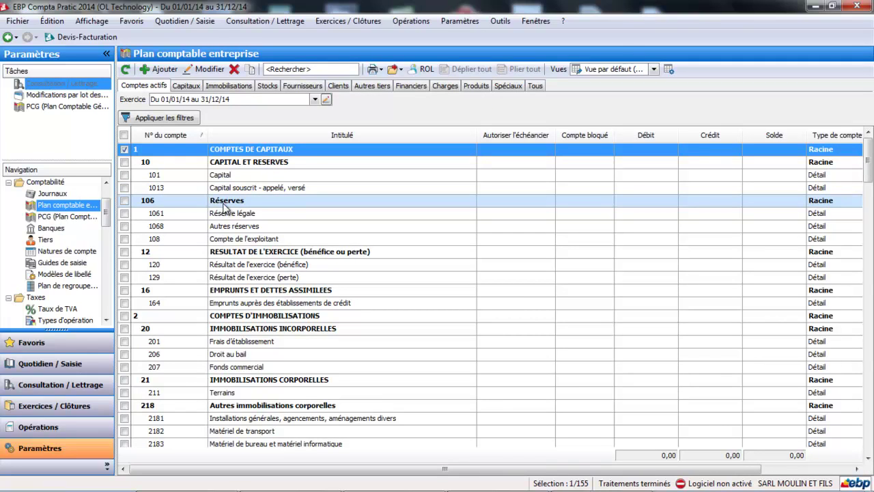
pyautogui.click(63, 216)
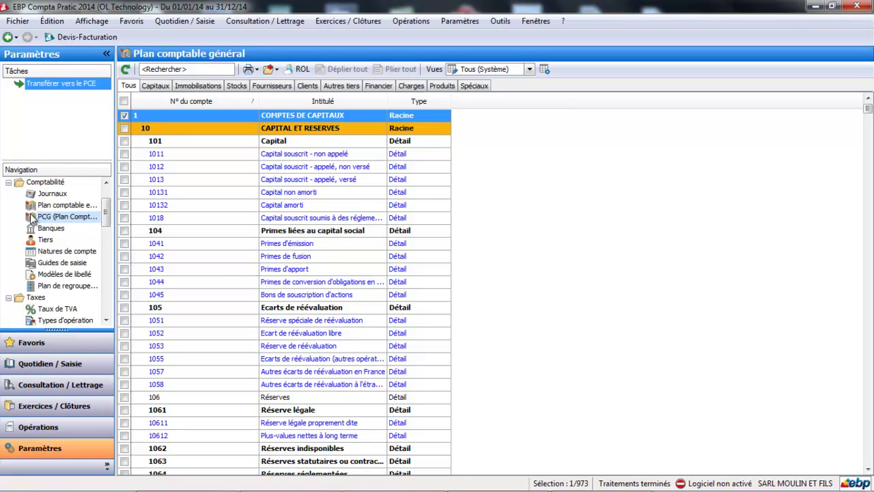
pyautogui.click(79, 205)
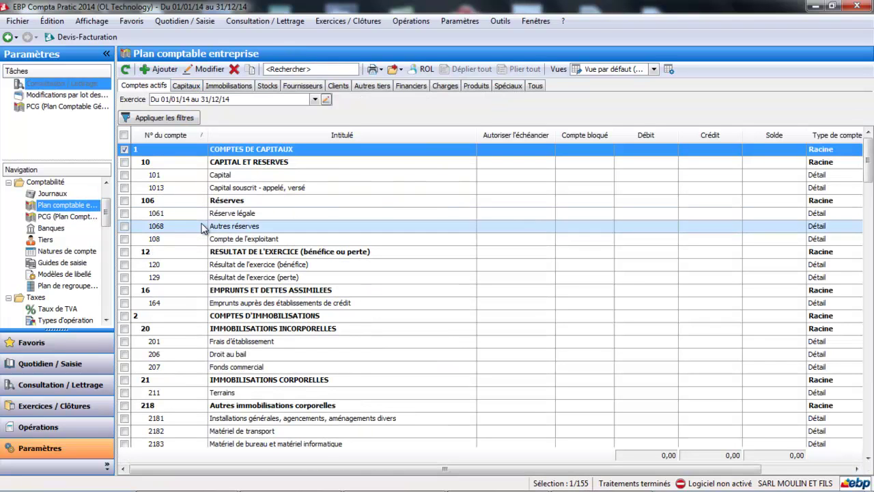
# Start a new account in the fixed asset accounts of the company chart and number it 21831
pyautogui.click(239, 90)
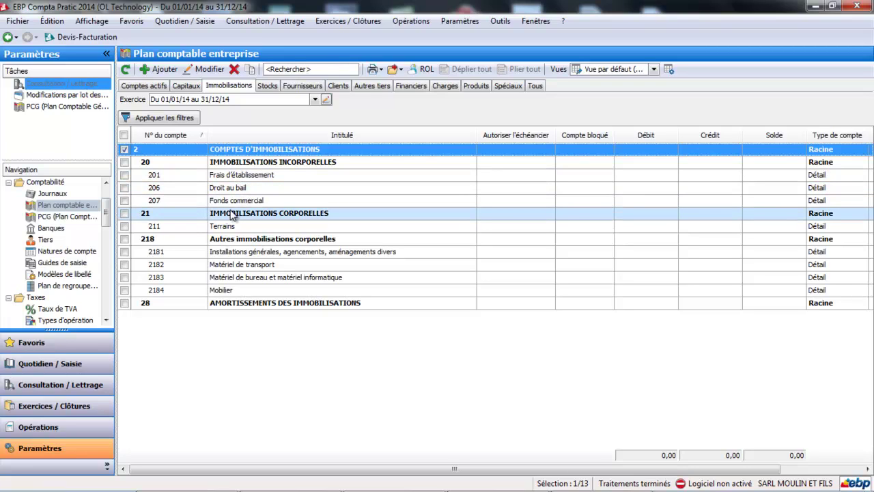
pyautogui.click(235, 278)
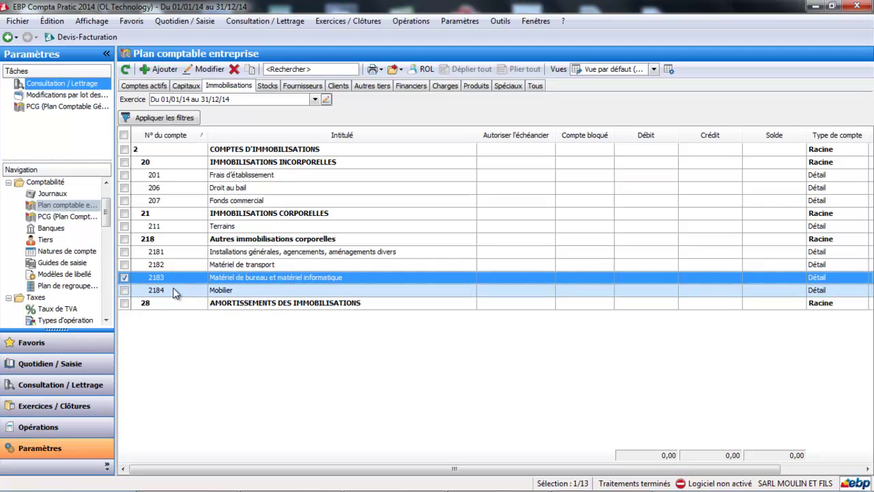
pyautogui.click(159, 69)
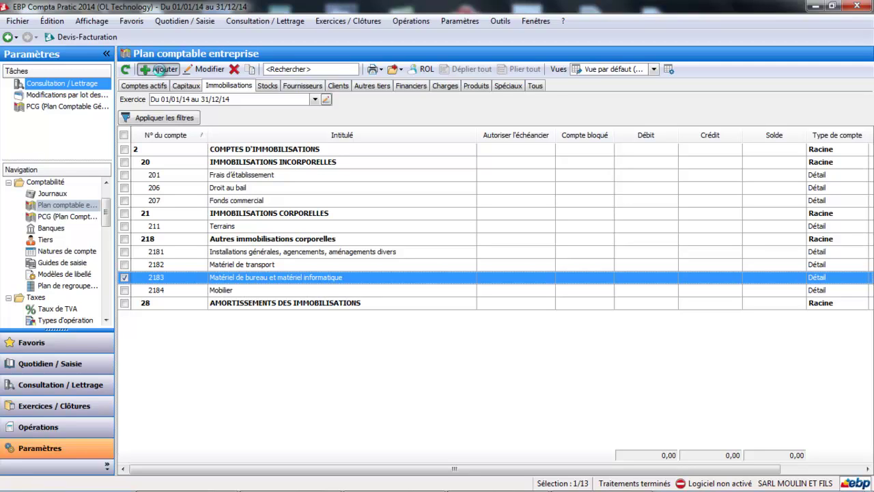
pyautogui.click(159, 71)
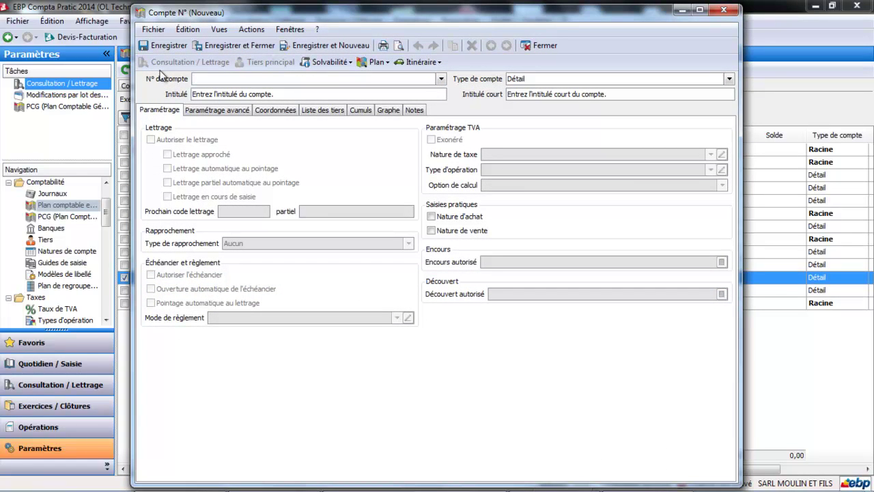
pyautogui.write('2183')
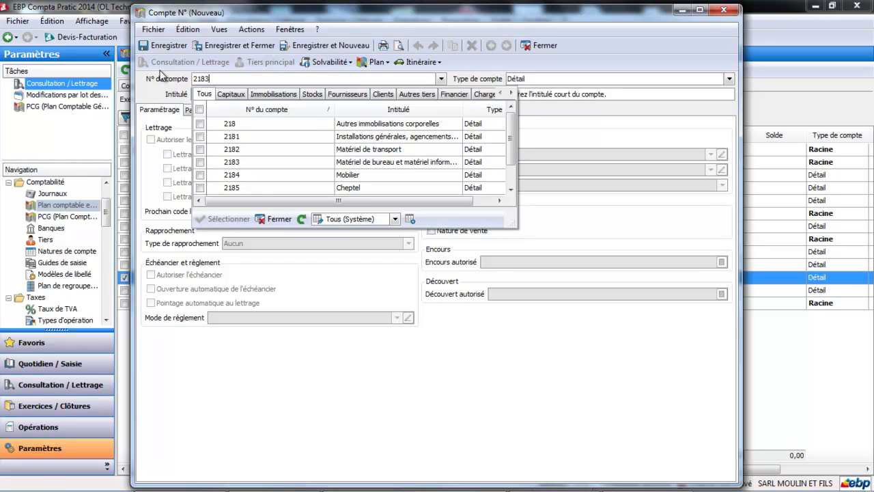
pyautogui.write('1')
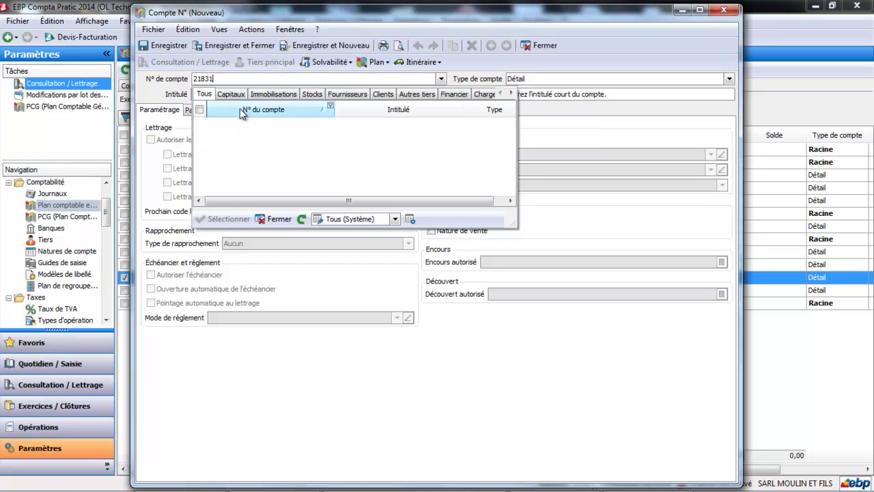
pyautogui.click(279, 218)
# Title account 21831 "Ordinateur ASUS" and shorten its short title to "ASUS"
pyautogui.click(278, 95)
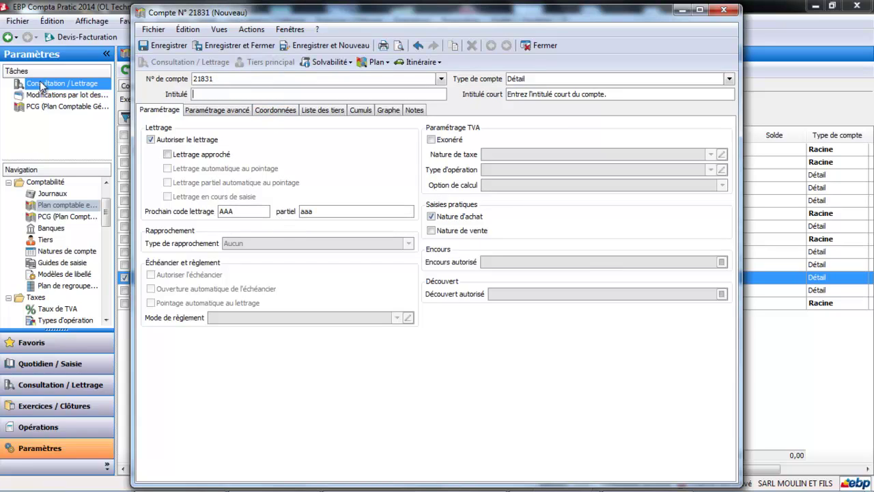
pyautogui.write('Ordi')
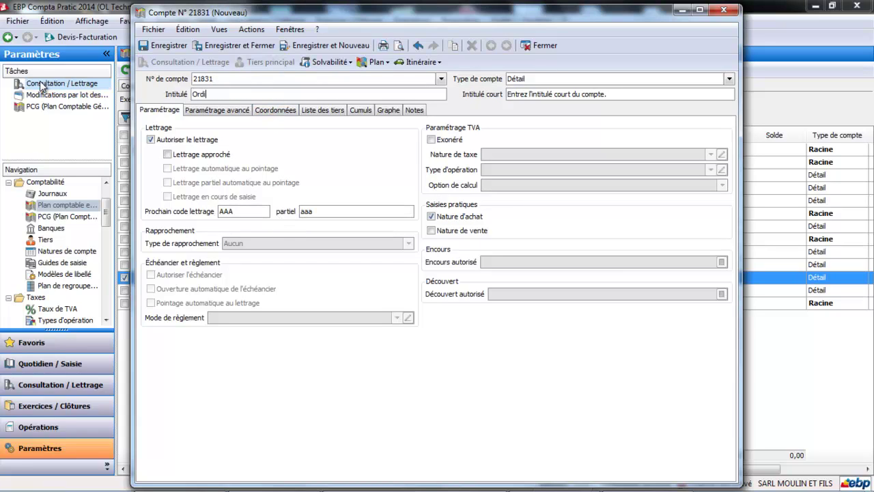
pyautogui.write('nateur ASUS')
pyautogui.press('Tab')
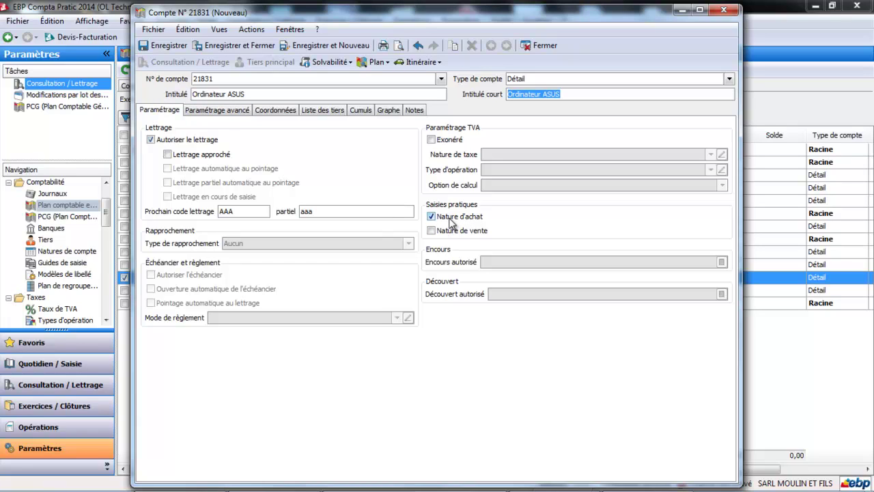
pyautogui.doubleClick(544, 96)
pyautogui.click(542, 95)
pyautogui.press('BackSpace')
pyautogui.press('BackSpace')
pyautogui.press('BackSpace')
pyautogui.press('BackSpace')
pyautogui.press('BackSpace')
pyautogui.press('BackSpace')
pyautogui.press('BackSpace')
pyautogui.press('BackSpace')
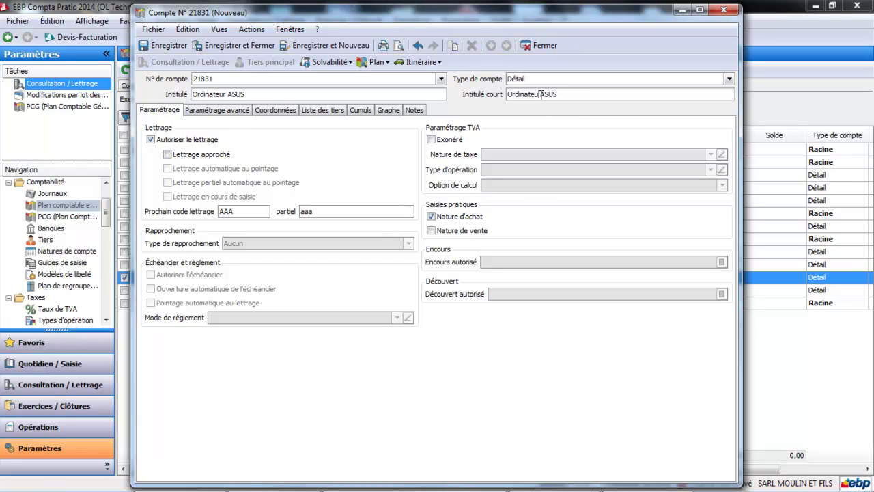
pyautogui.press('BackSpace')
pyautogui.press('BackSpace')
pyautogui.press('Delete')
# Review the account's advanced settings and contact details, save and close it, and select it in the list
pyautogui.click(213, 110)
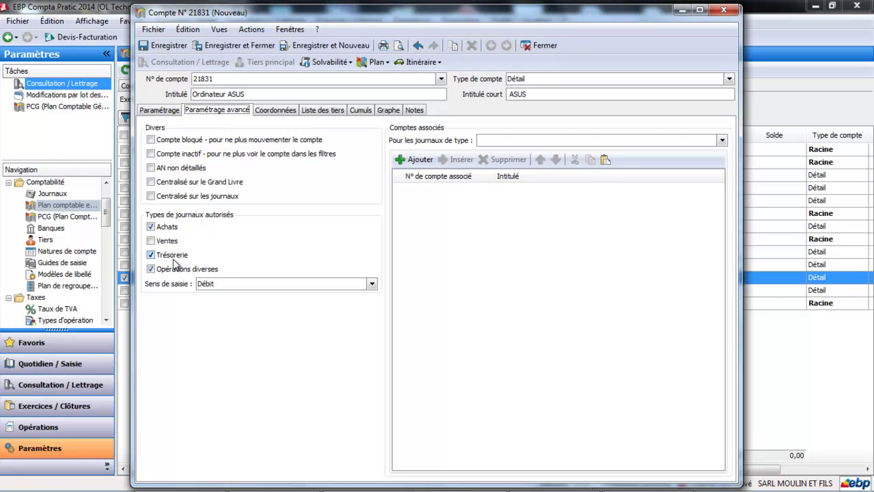
pyautogui.click(269, 112)
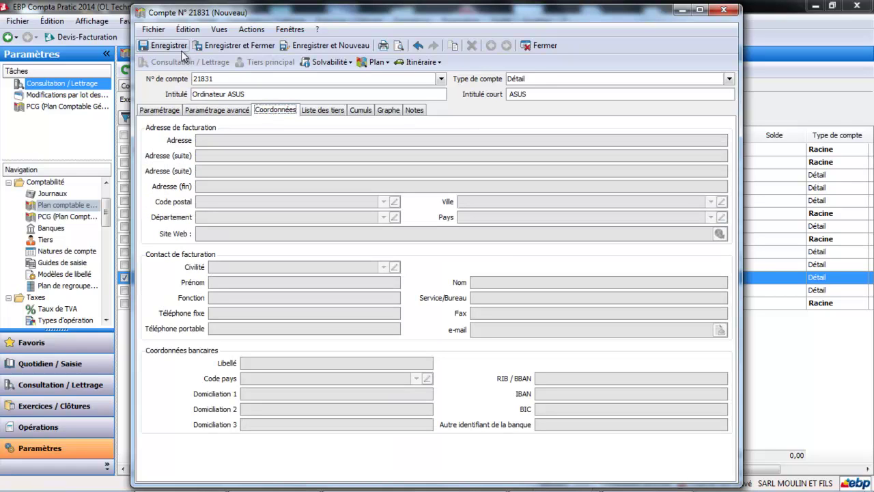
pyautogui.click(215, 45)
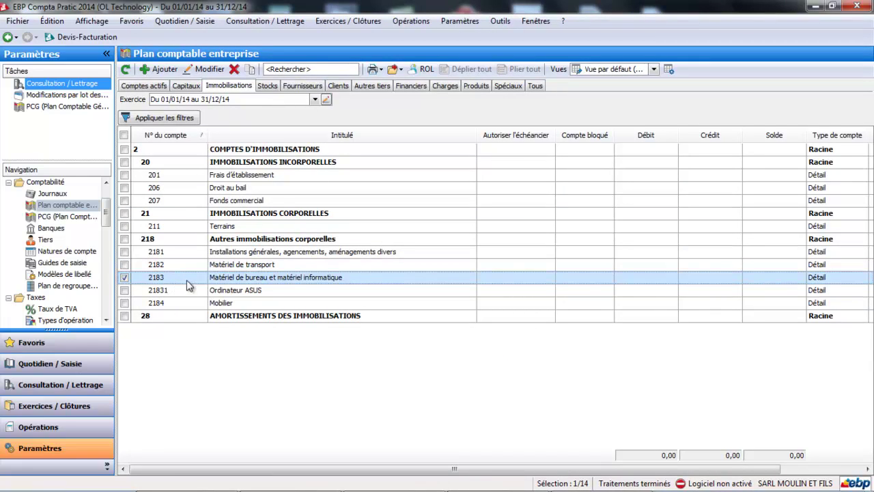
pyautogui.click(214, 291)
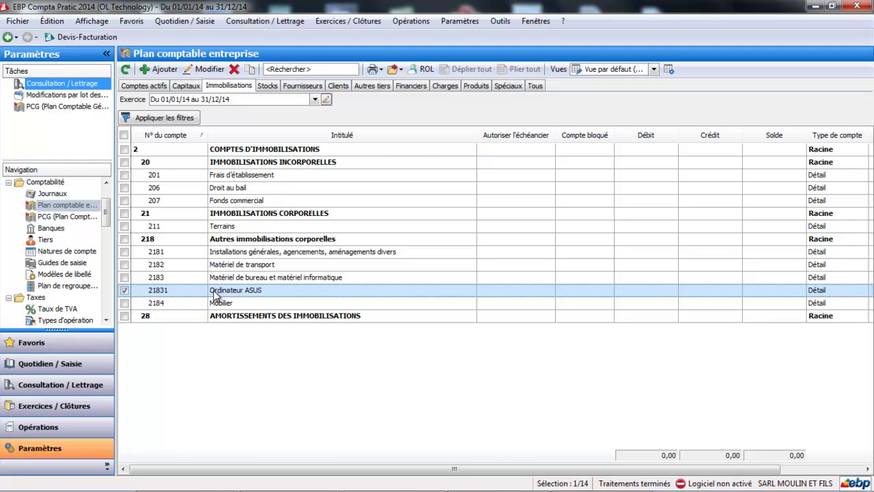
# Start a new account in the supplier accounts of the company chart and number it 401ORANGE
pyautogui.click(269, 89)
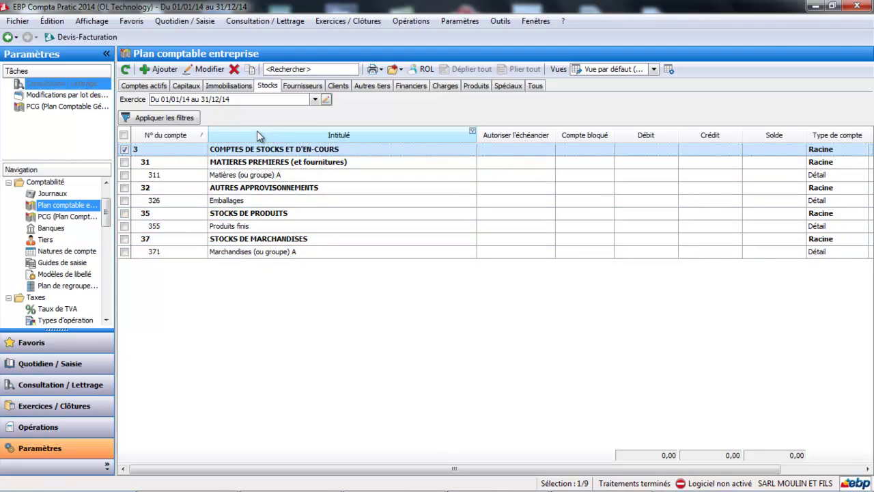
pyautogui.click(244, 87)
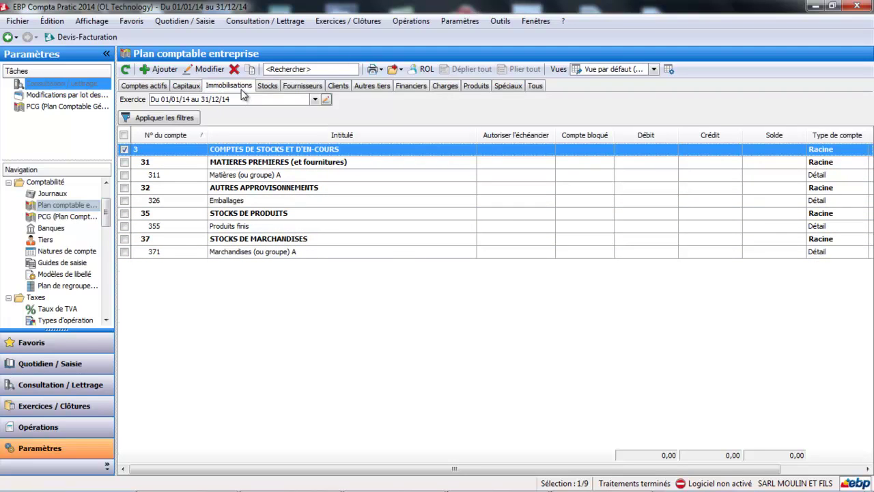
pyautogui.click(298, 90)
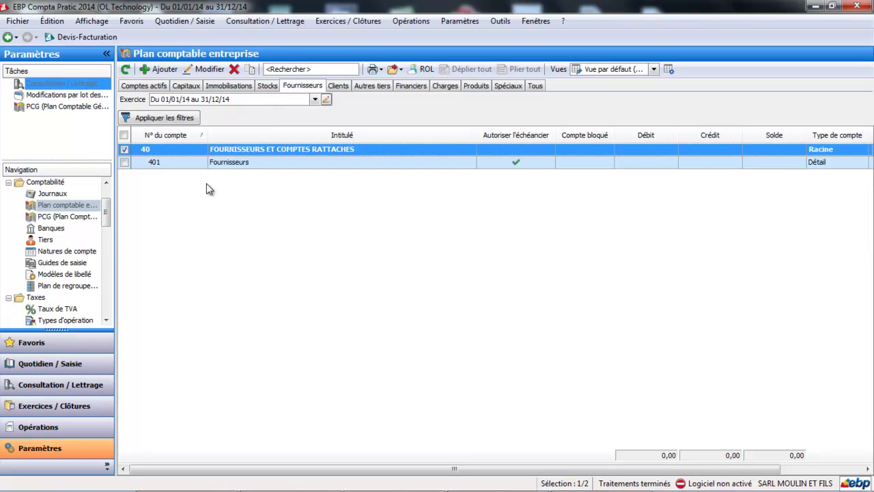
pyautogui.click(162, 71)
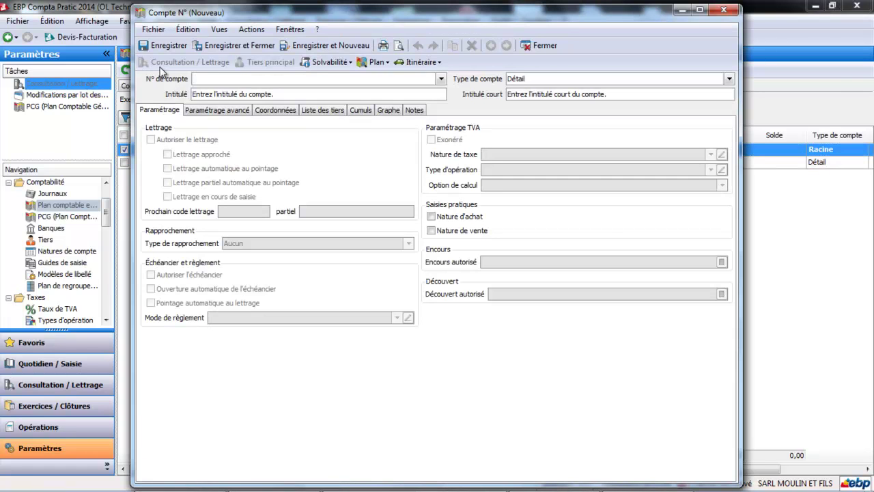
pyautogui.write('401')
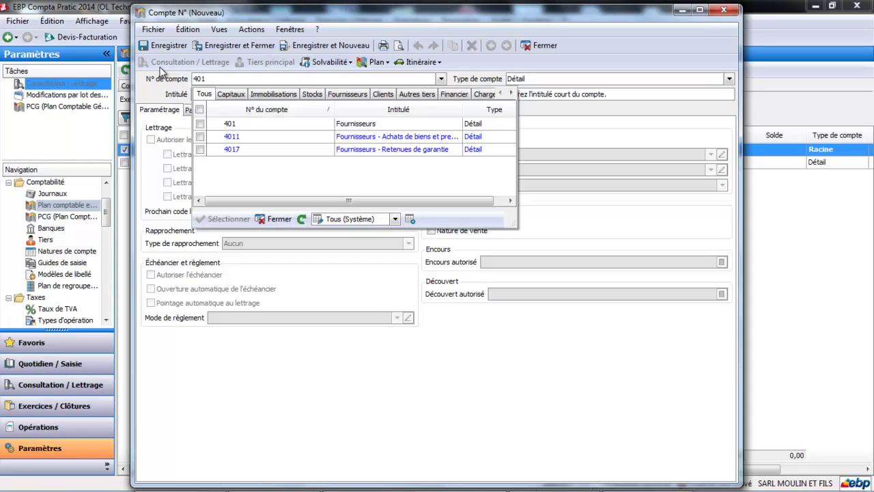
pyautogui.write('ORANGE')
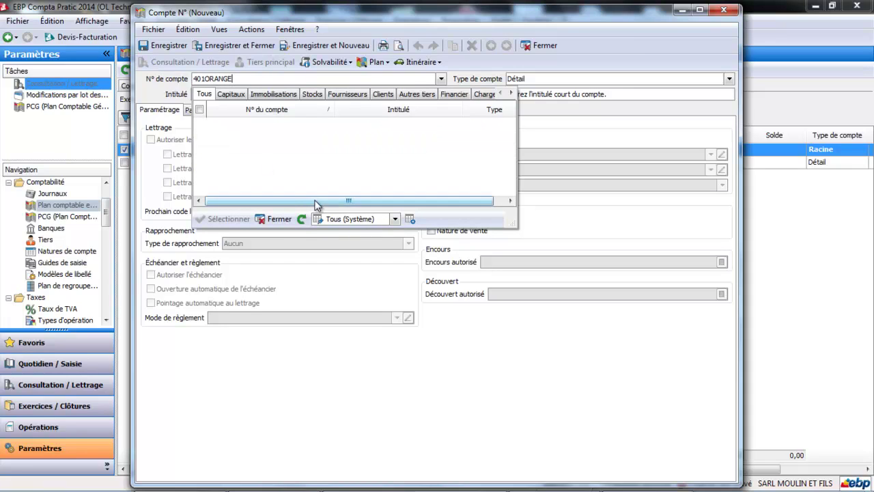
pyautogui.click(287, 221)
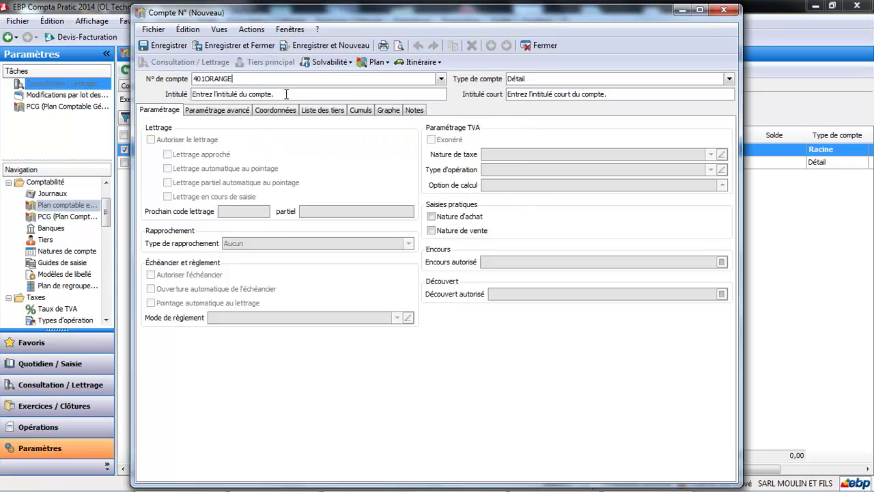
# Title the supplier account "FOUNIRSSEUR ORANGE" and enable its Lettrage approché and Nature d'achat options
pyautogui.press('Tab')
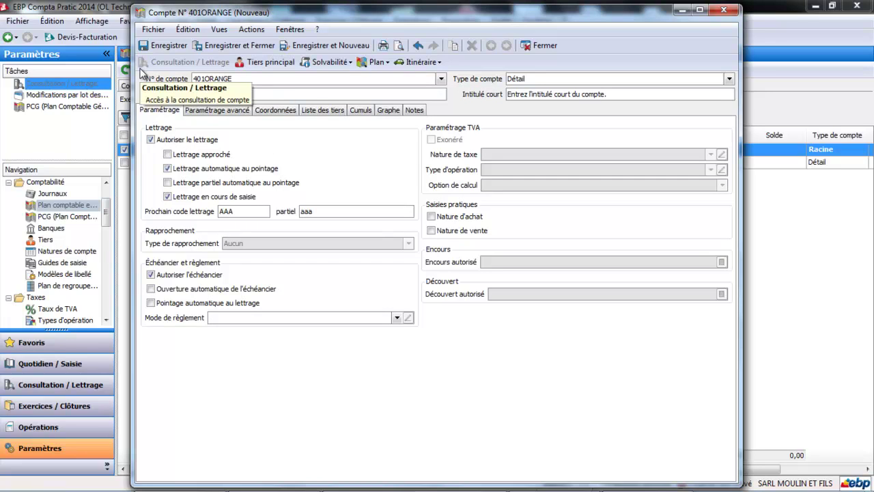
pyautogui.write('FO')
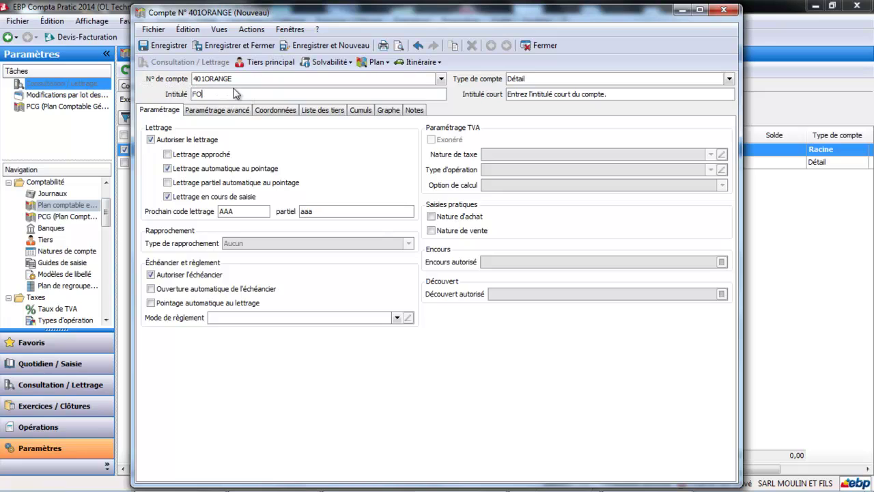
pyautogui.write('UNIRSSEUR ORANGE')
pyautogui.press('Tab')
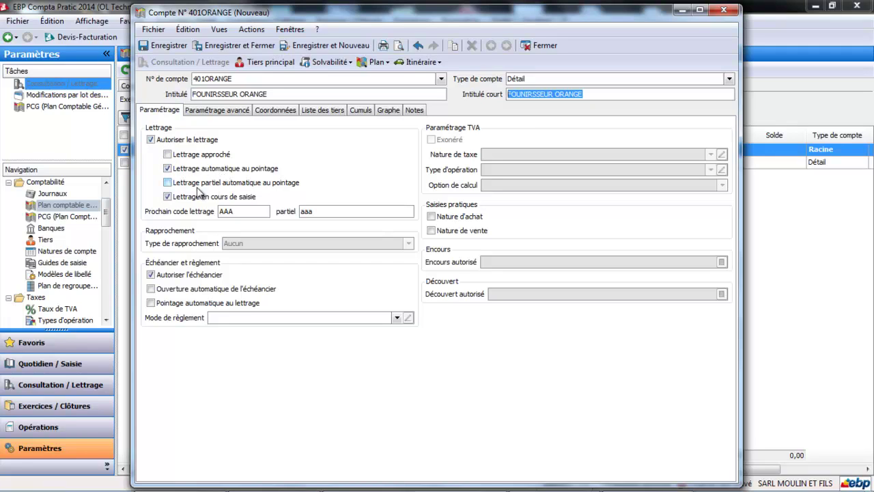
pyautogui.click(170, 157)
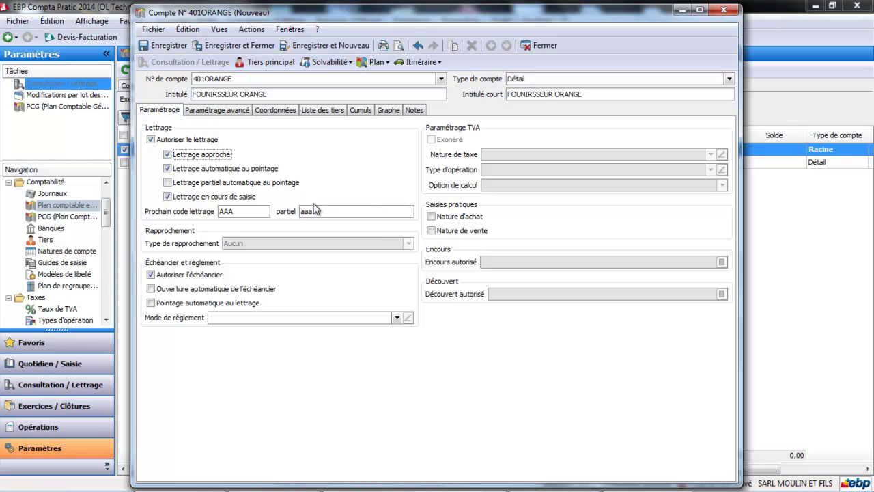
pyautogui.click(432, 217)
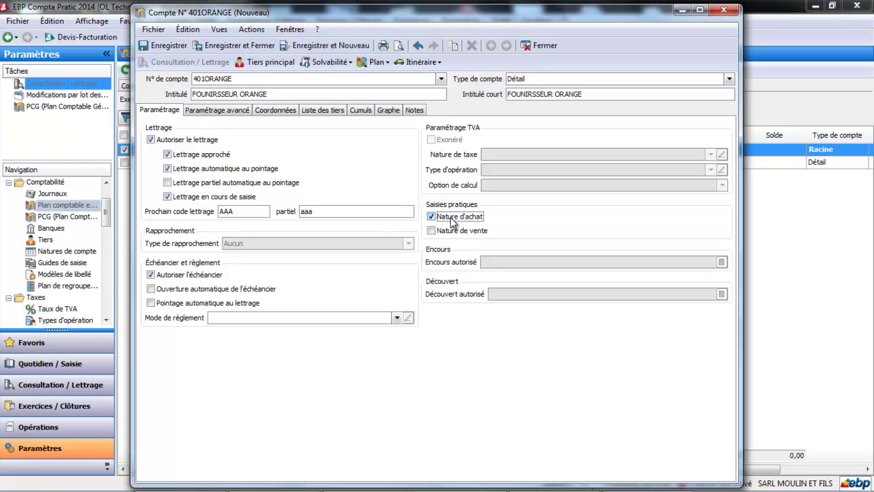
# Shorten the supplier account's short title to "ORANGE"
pyautogui.click(555, 97)
pyautogui.click(554, 97)
pyautogui.press('BackSpace')
pyautogui.press('BackSpace')
pyautogui.press('BackSpace')
pyautogui.press('BackSpace')
pyautogui.press('BackSpace')
pyautogui.press('BackSpace')
pyautogui.press('BackSpace')
pyautogui.press('BackSpace')
pyautogui.press('BackSpace')
pyautogui.press('BackSpace')
pyautogui.press('BackSpace')
pyautogui.press('BackSpace')
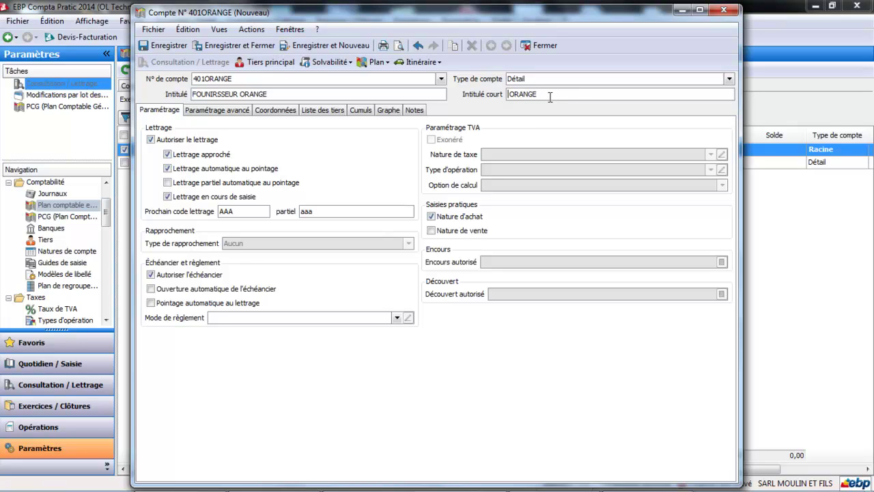
# Review the supplier account's advanced settings, contact details and list of third parties, and save and close the account
pyautogui.click(243, 112)
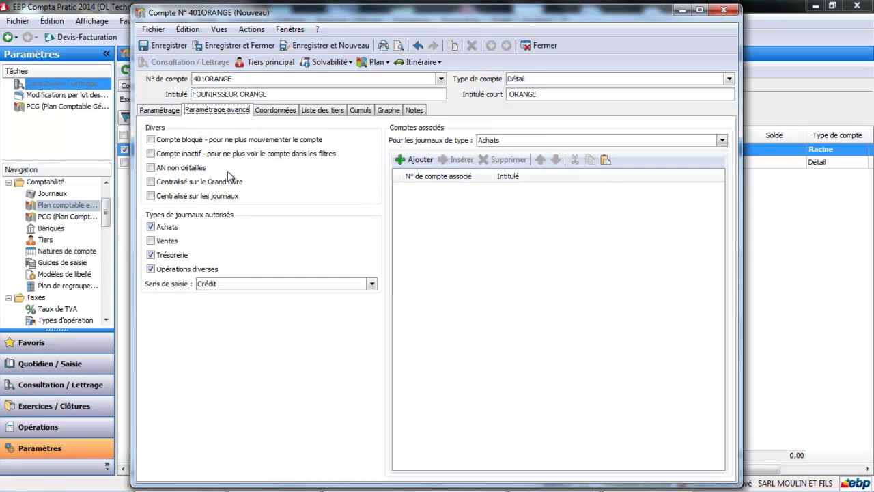
pyautogui.click(270, 113)
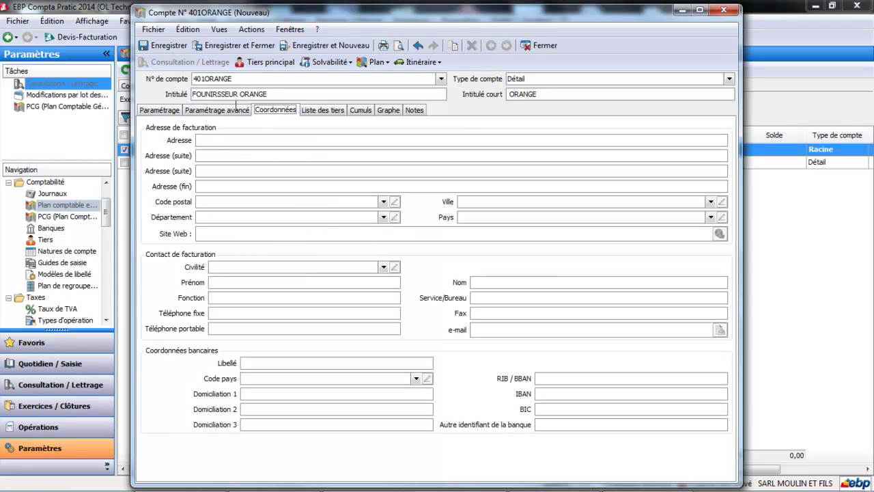
pyautogui.click(230, 112)
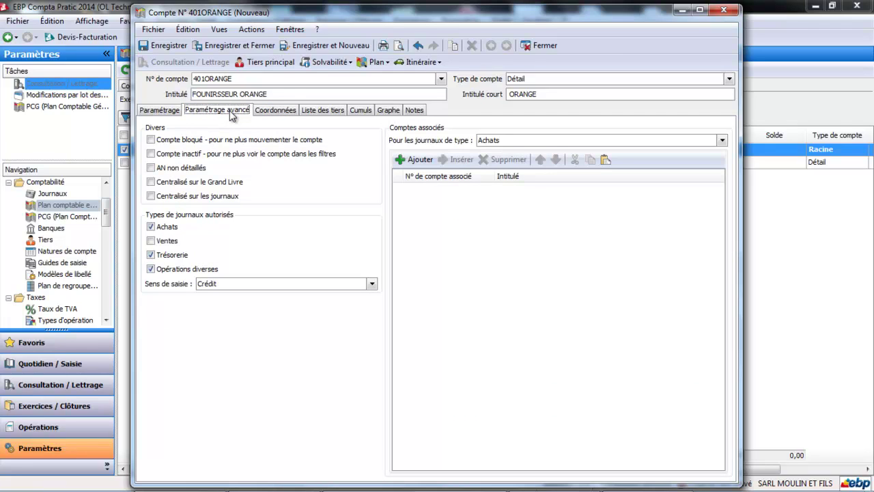
pyautogui.click(270, 112)
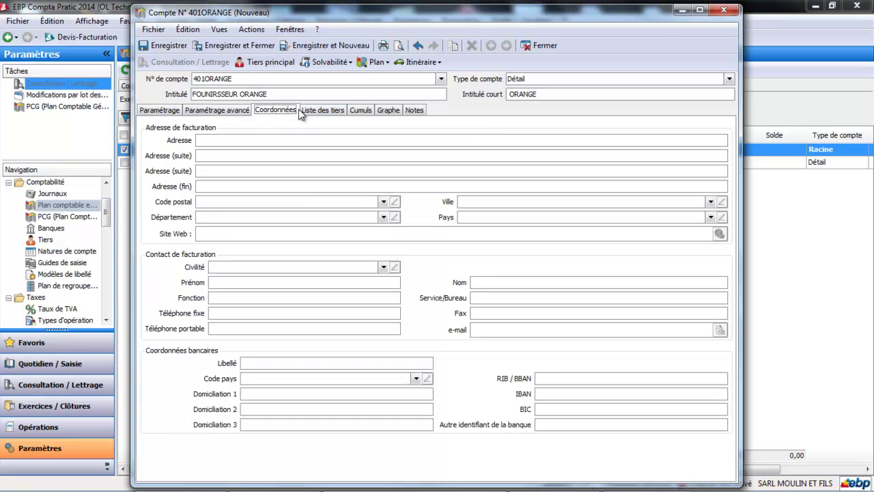
pyautogui.click(314, 113)
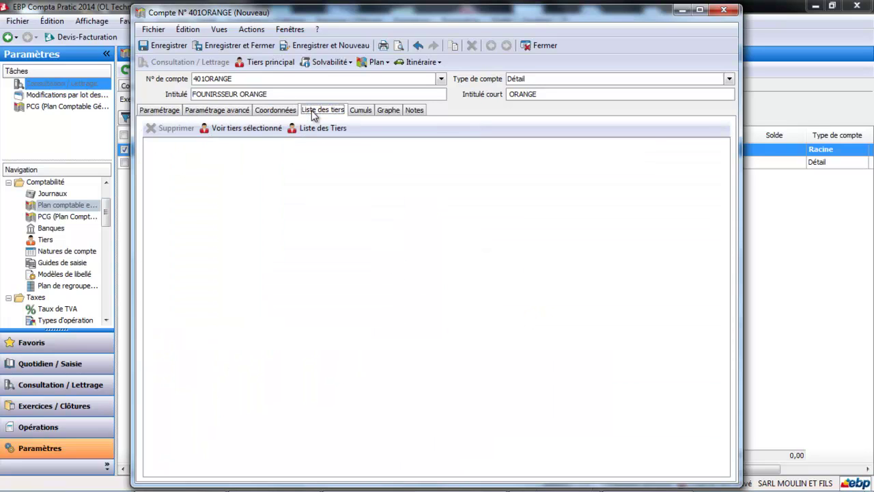
pyautogui.click(372, 110)
pyautogui.click(231, 110)
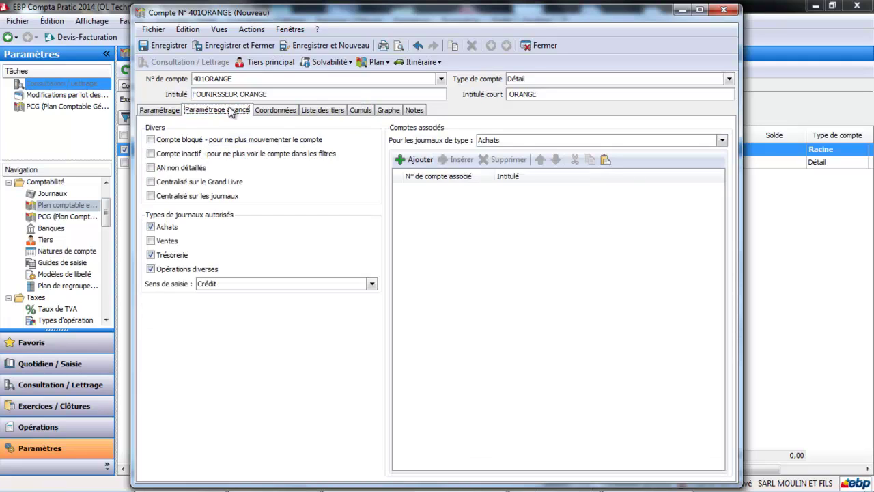
pyautogui.click(244, 46)
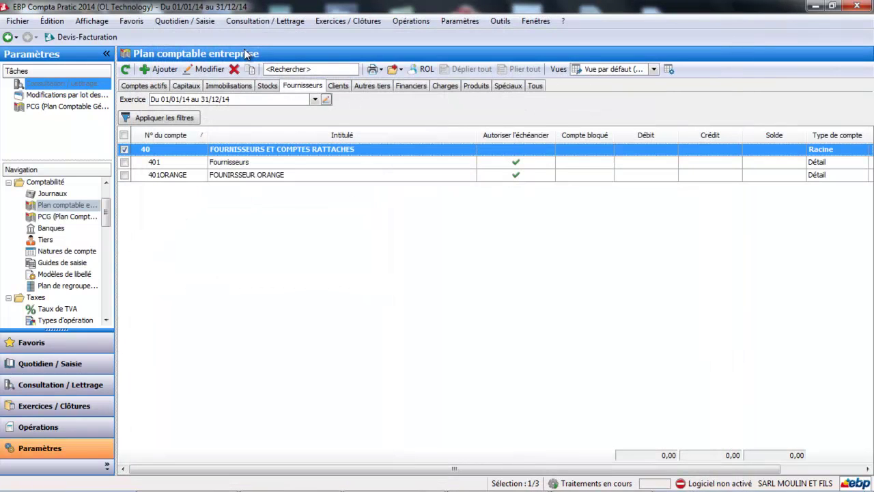
# Start a new account in the customer accounts and number it 411 followed by the customer's surname
pyautogui.click(339, 88)
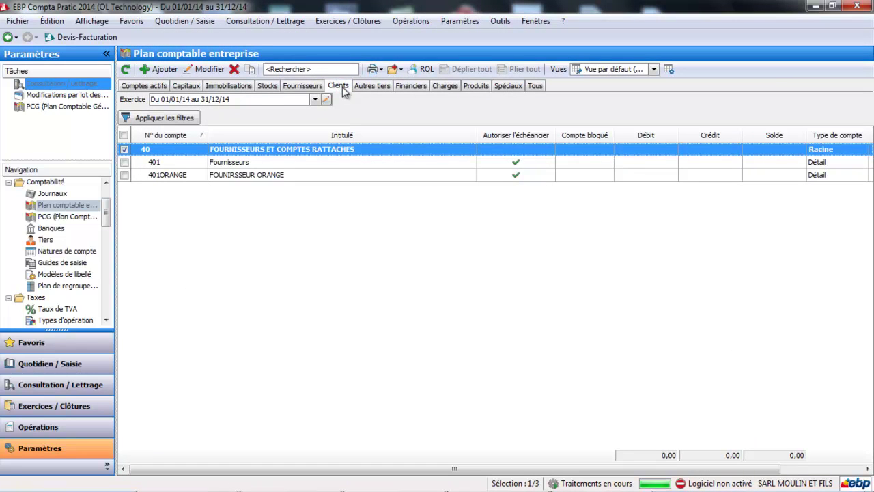
pyautogui.click(166, 70)
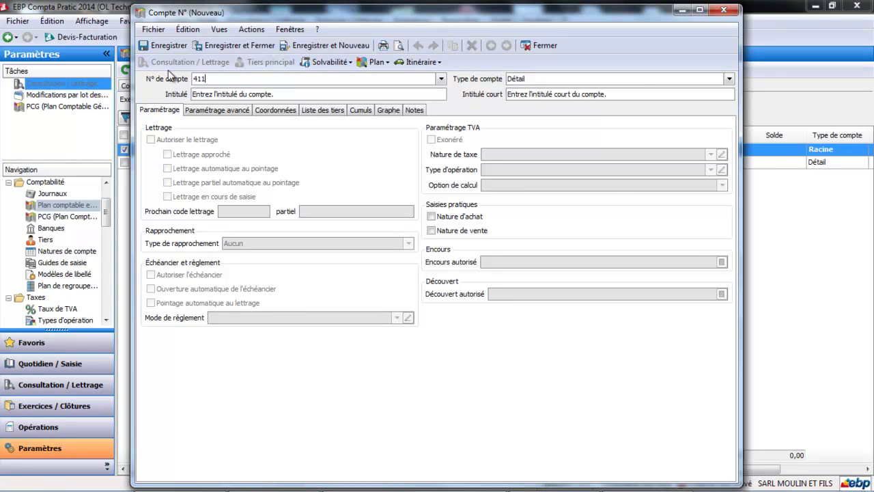
pyautogui.write('411')
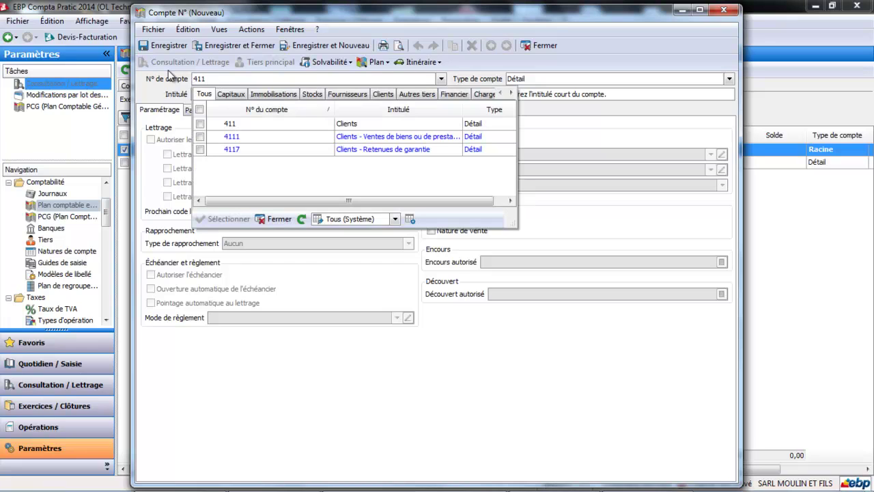
pyautogui.write('DUPONT')
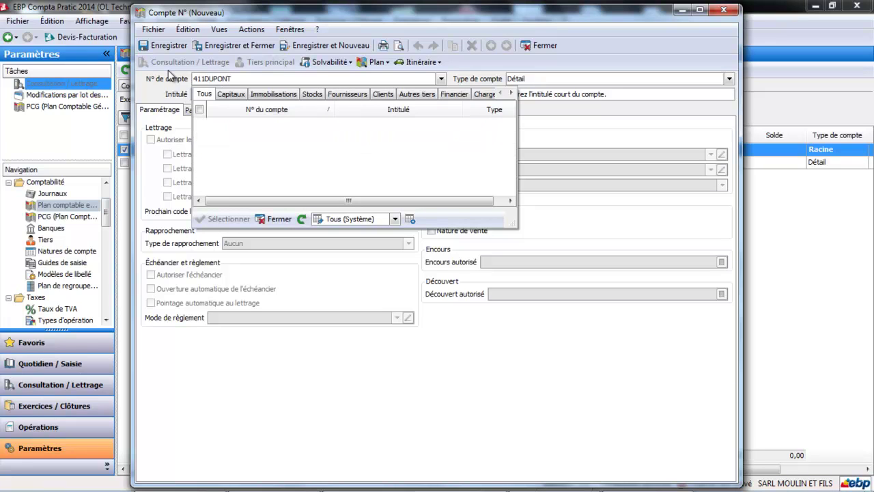
pyautogui.click(282, 218)
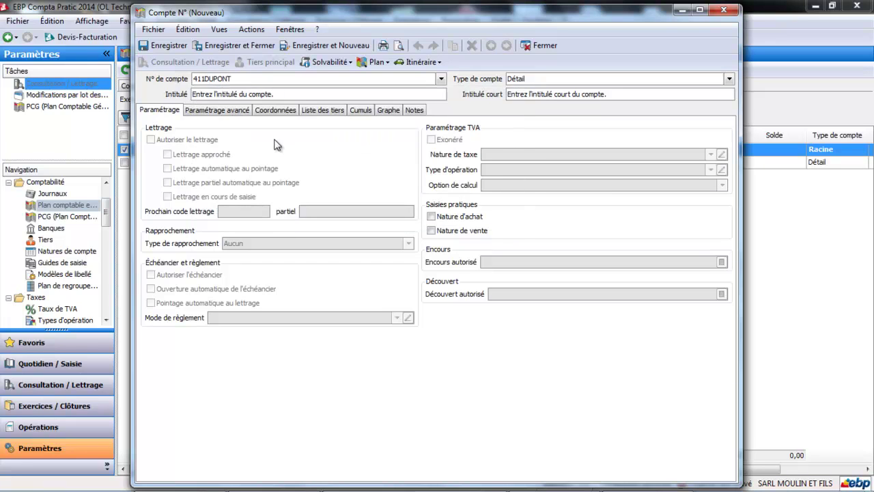
# Title the customer account "CLIENT" followed by the customer's surname and enable Lettrage approché
pyautogui.click(272, 95)
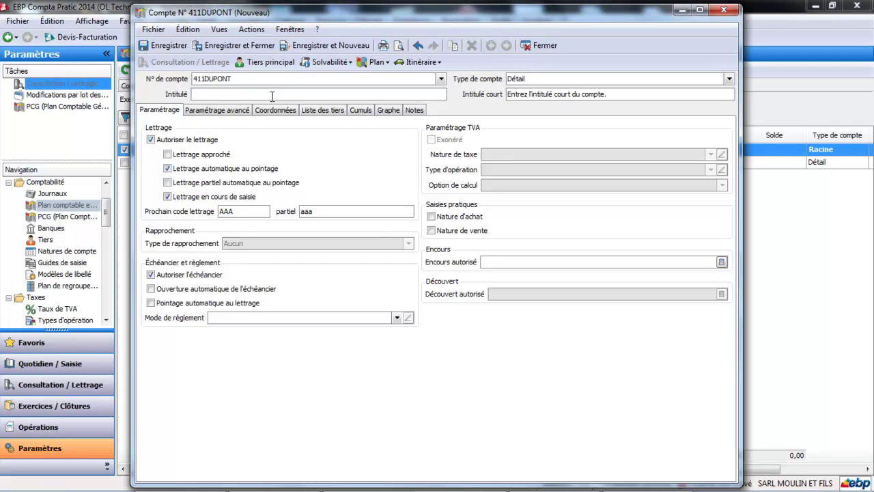
pyautogui.write('CLIENT DUPONT')
pyautogui.press('Tab')
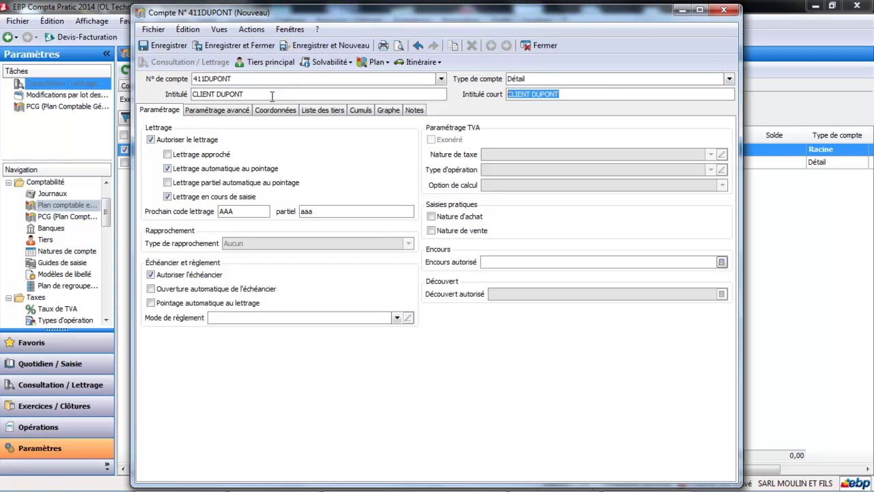
pyautogui.click(168, 155)
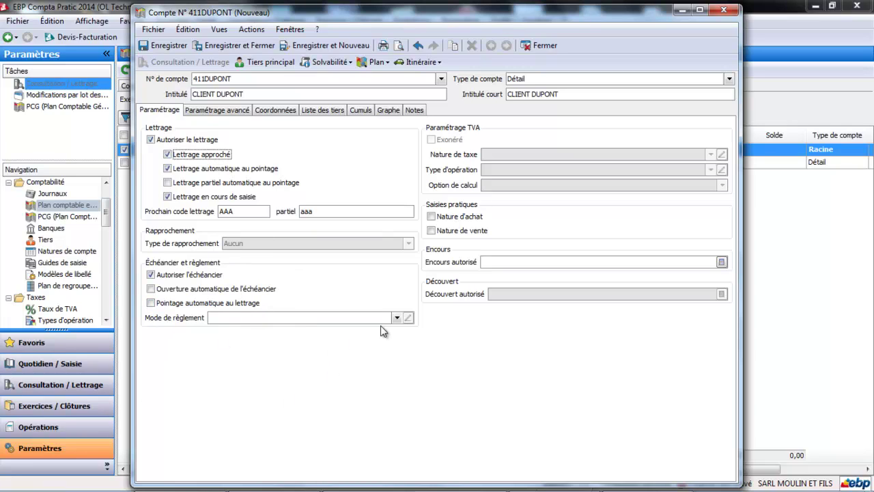
# Add a new payment method for the customer account with code T30FM and label "Traite 30 jours fin de mois"
pyautogui.click(396, 317)
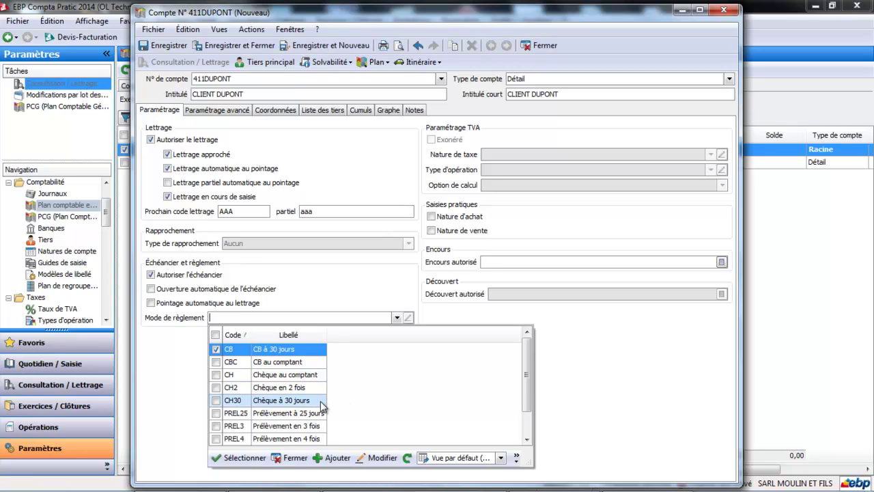
pyautogui.click(333, 458)
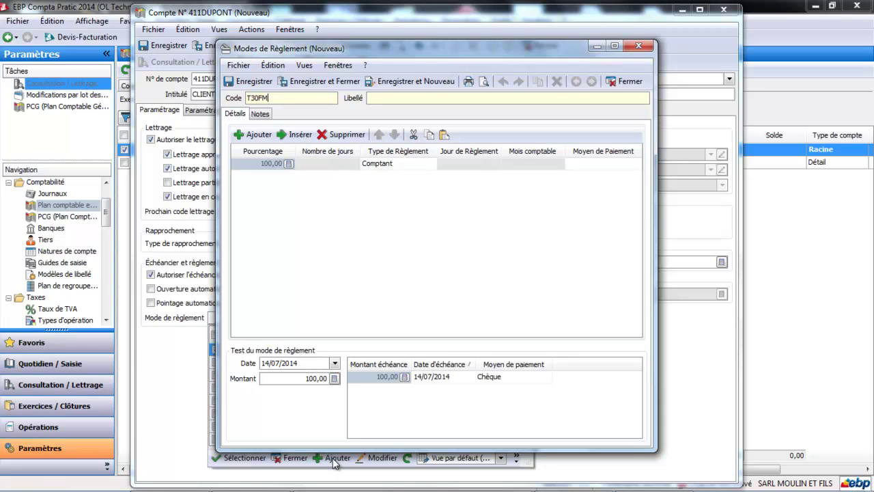
pyautogui.press('Tab')
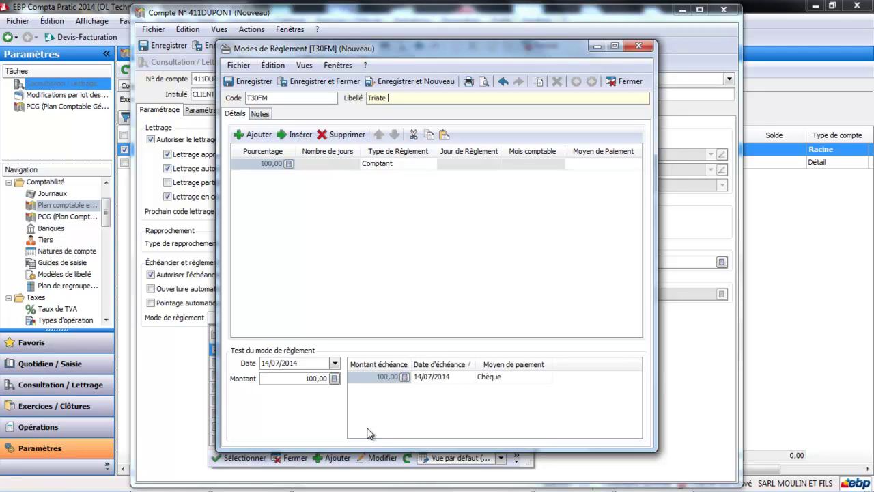
pyautogui.write('Traite 30 jours fin de mois')
pyautogui.press('Tab')
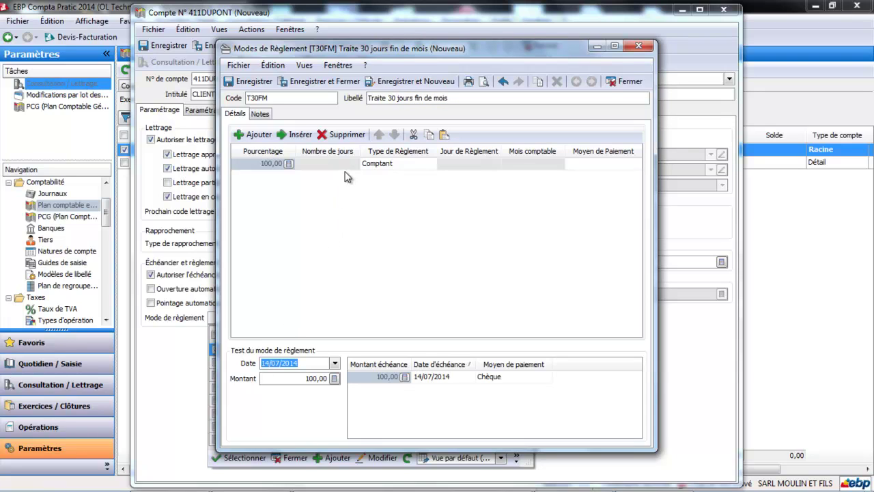
# Set the payment terms to Fin de mois, 30 days, paid by Traite, and save and close the payment method
pyautogui.click(392, 164)
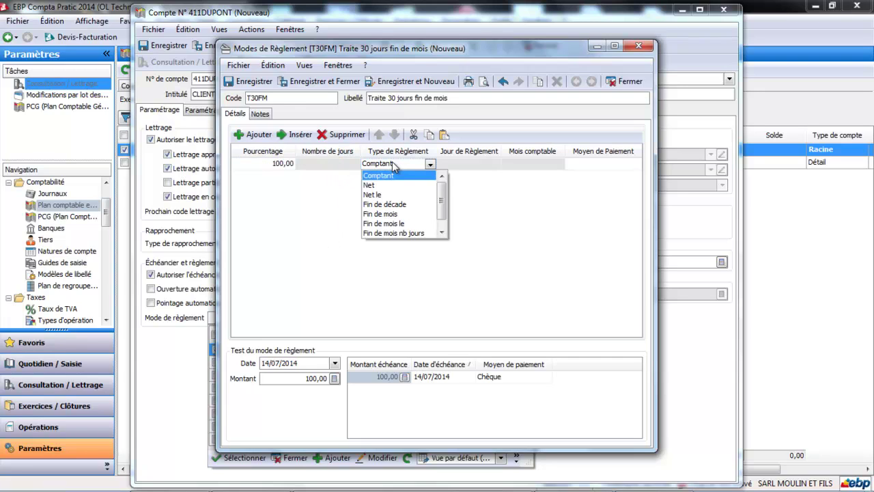
pyautogui.click(400, 213)
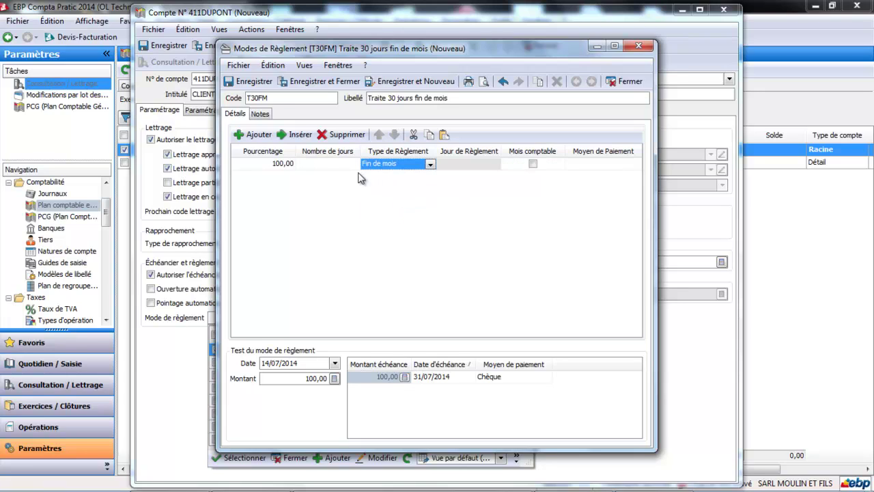
pyautogui.click(330, 162)
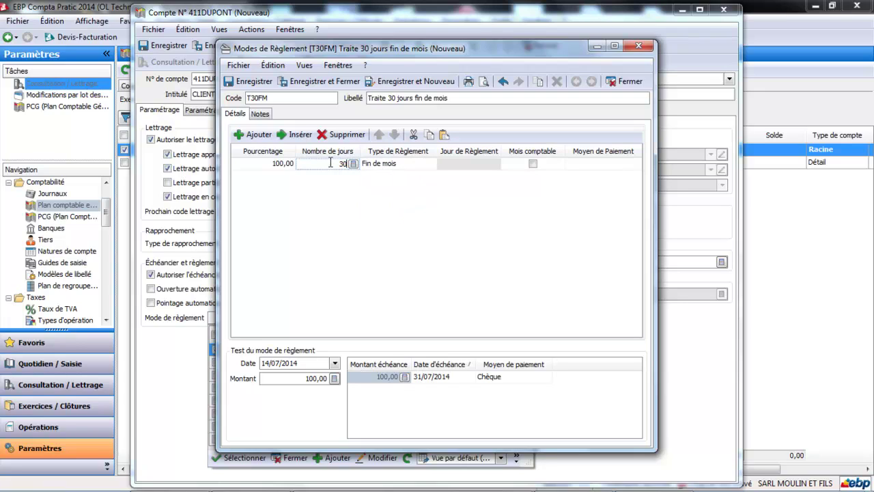
pyautogui.press('Tab')
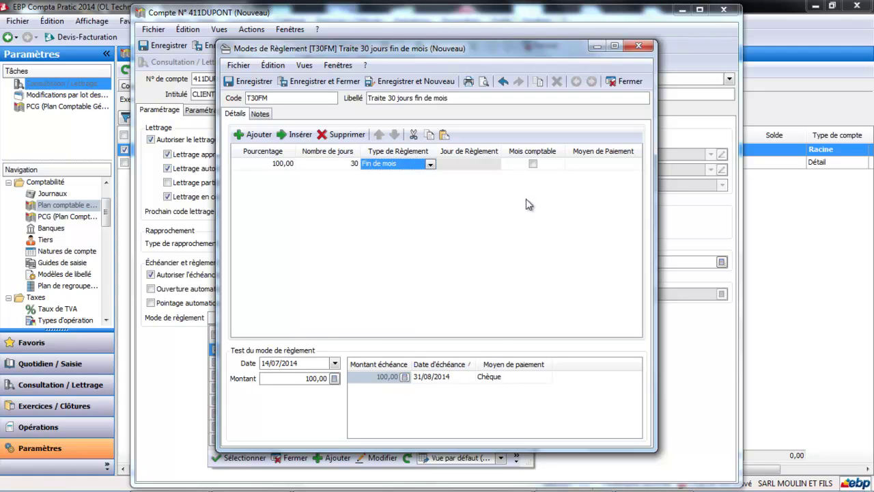
pyautogui.click(622, 164)
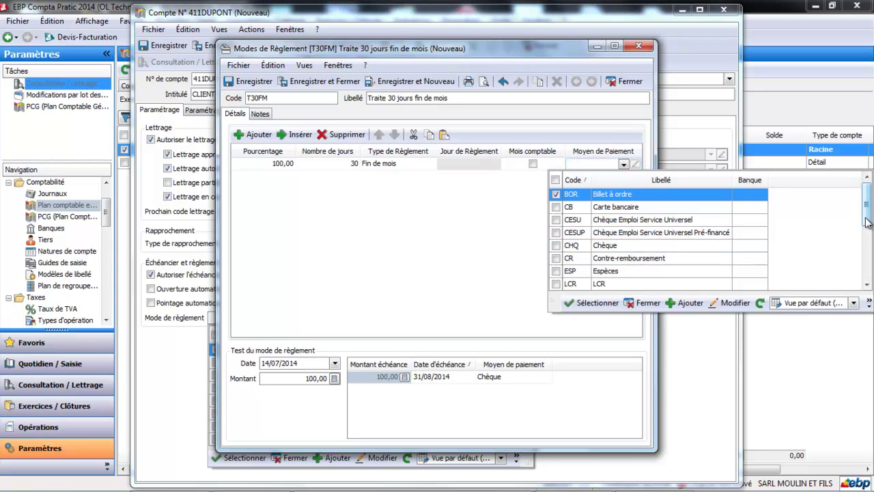
pyautogui.moveTo(867, 221); pyautogui.dragTo(869, 247)
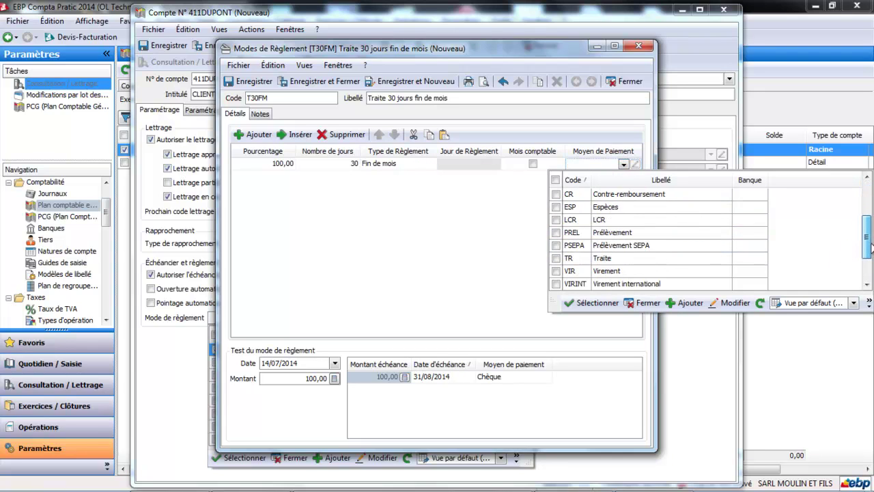
pyautogui.click(696, 258)
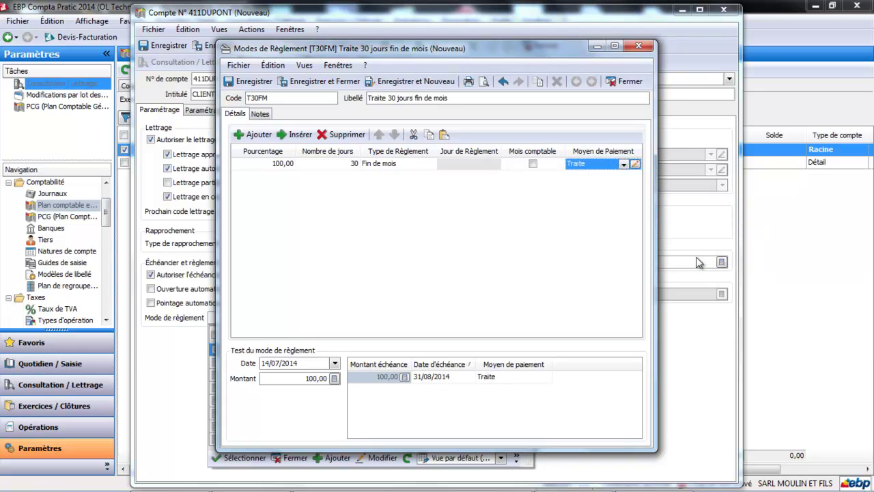
pyautogui.click(321, 81)
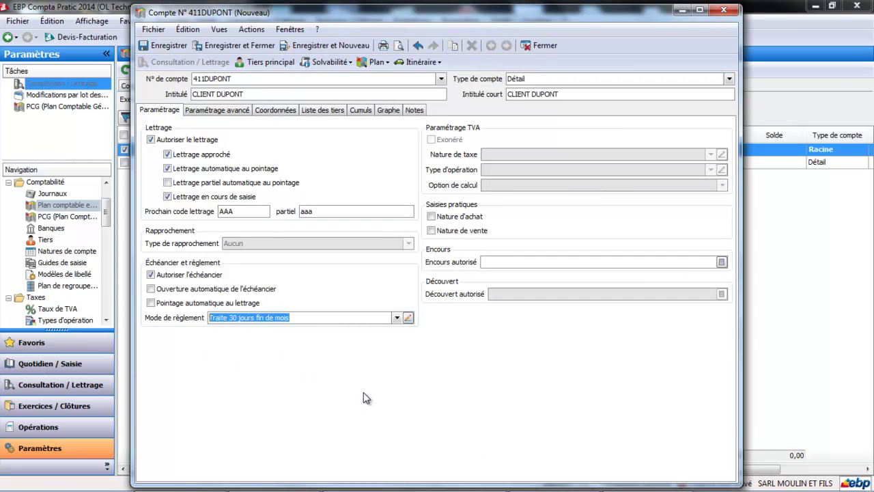
# Enable Nature de vente for the customer account and shorten its short title to the customer's surname only
pyautogui.click(430, 231)
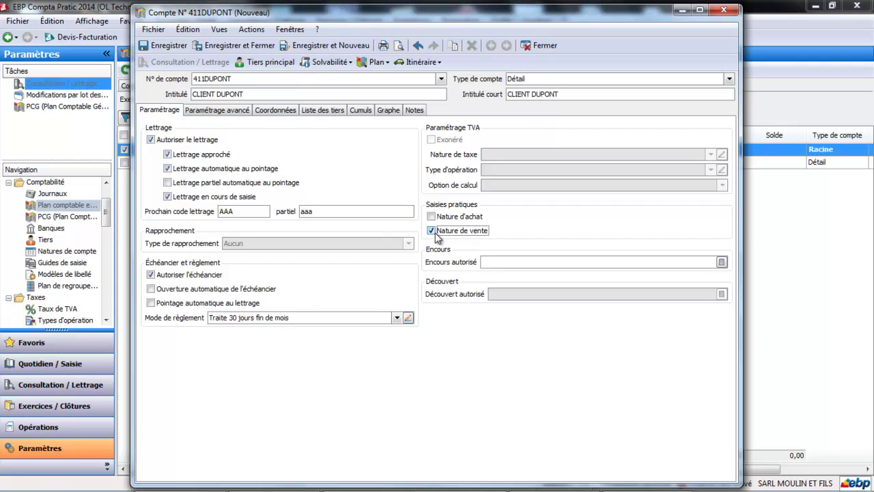
pyautogui.click(532, 95)
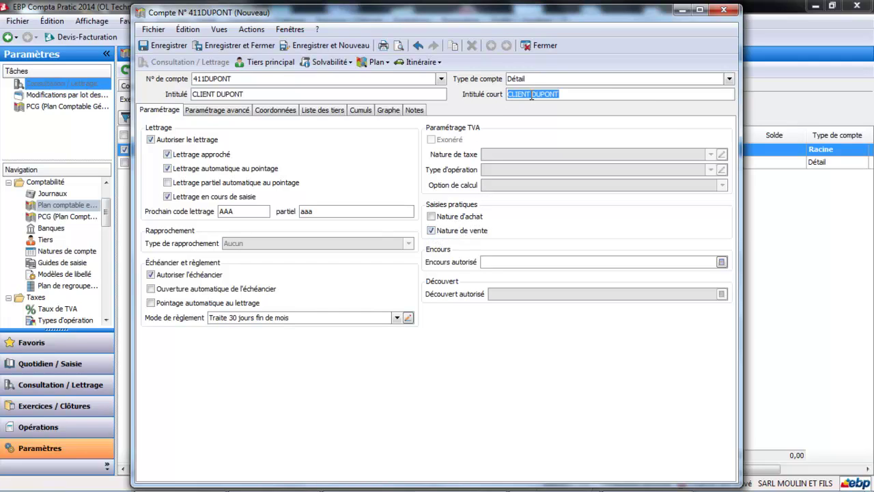
pyautogui.click(532, 96)
pyautogui.press('BackSpace')
pyautogui.press('BackSpace')
pyautogui.press('BackSpace')
pyautogui.press('BackSpace')
pyautogui.press('BackSpace')
pyautogui.press('BackSpace')
pyautogui.press('BackSpace')
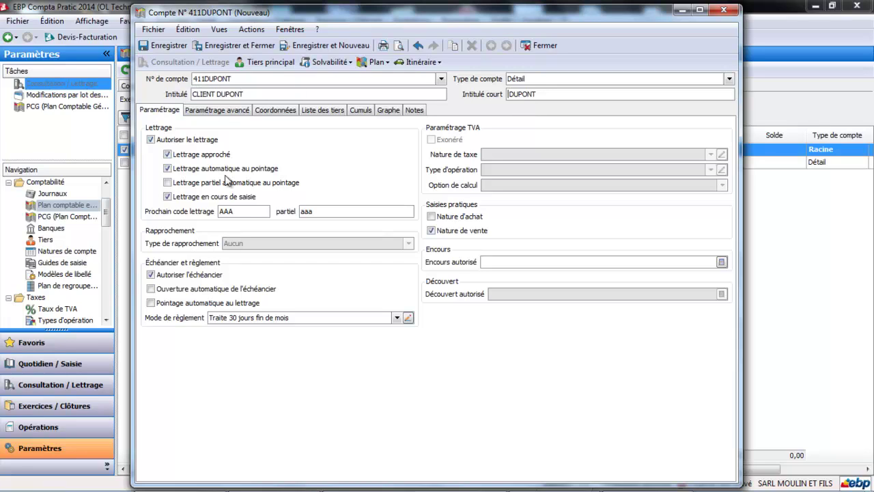
# Review the customer account's advanced settings, contact details and list of third parties, and save and close the account
pyautogui.click(217, 110)
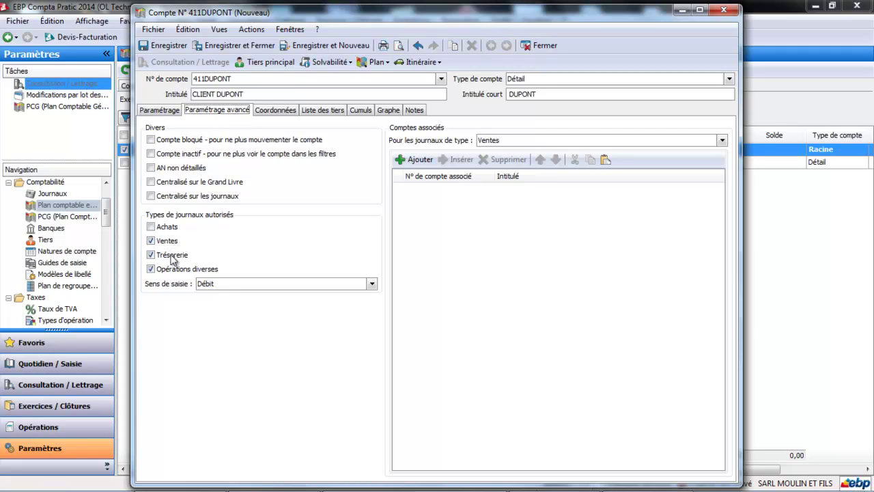
pyautogui.click(286, 111)
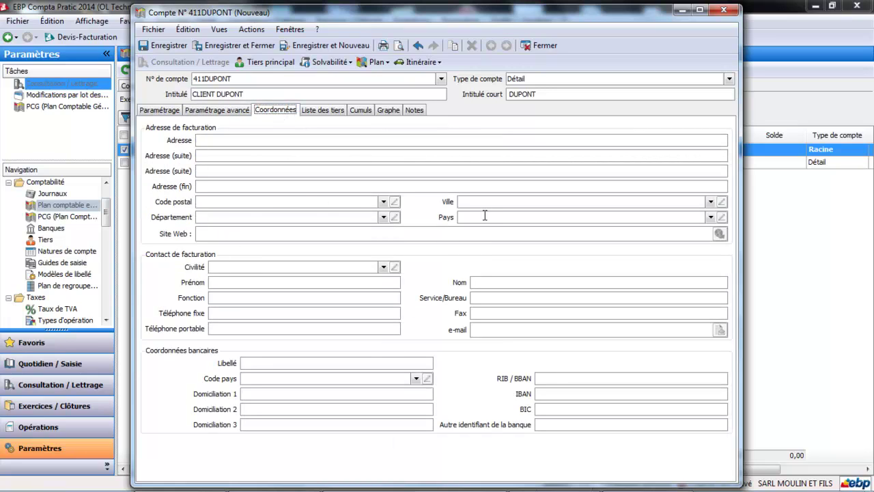
pyautogui.click(341, 110)
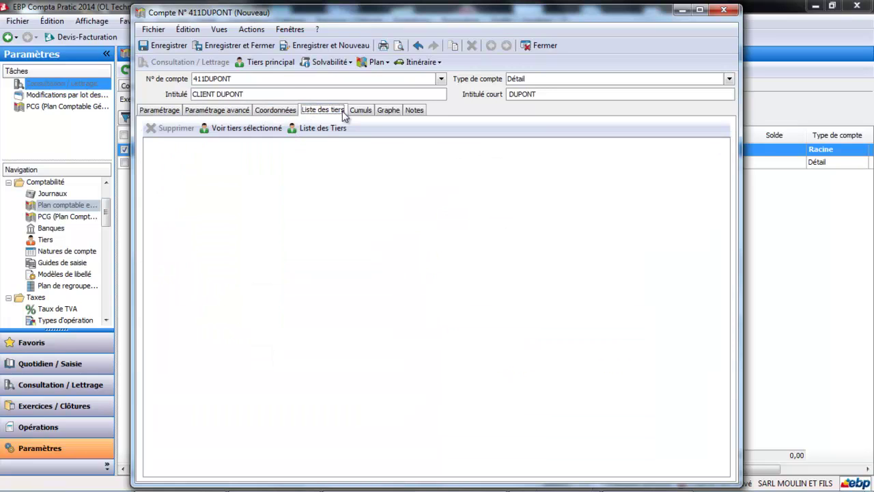
pyautogui.click(220, 46)
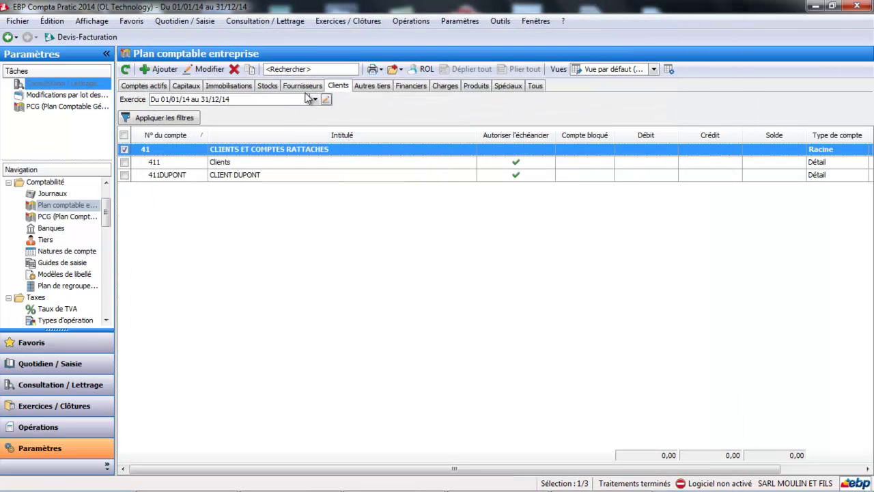
# Open the "TVA déductible 19,6%" account among the Autres tiers accounts and change its title to "TVA déductible 20%"
pyautogui.click(369, 86)
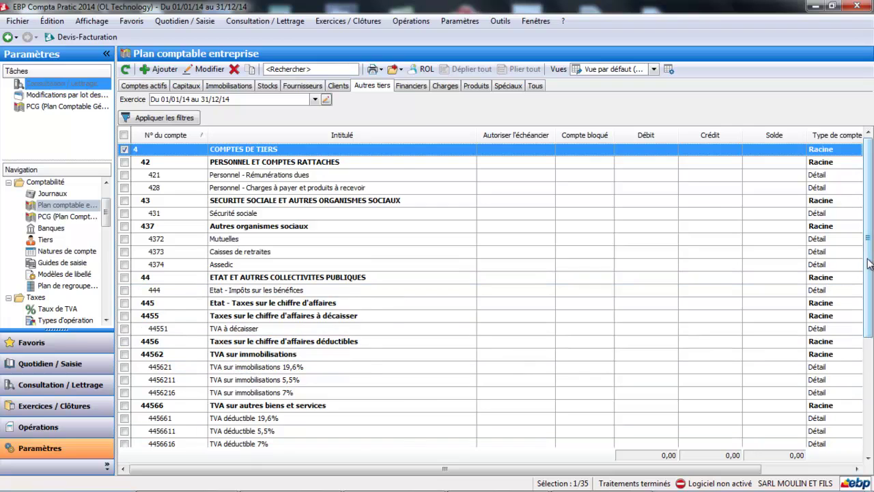
pyautogui.scroll(-2, 869, 264)
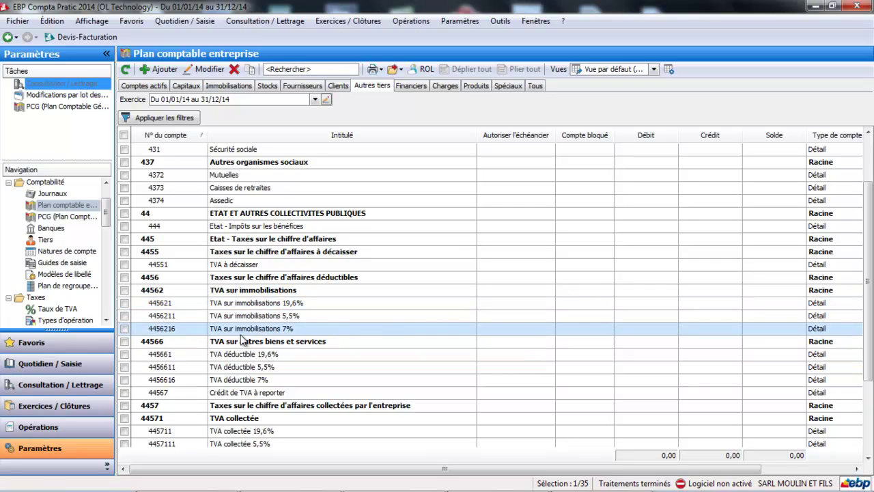
pyautogui.click(310, 353)
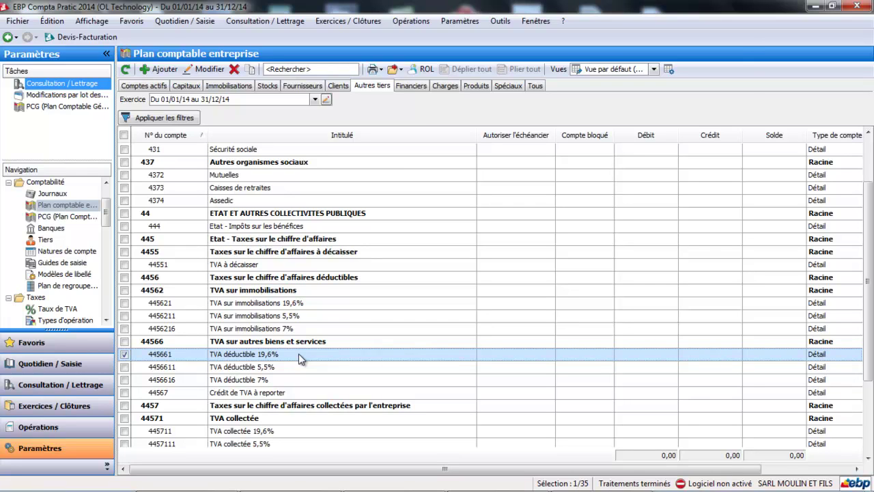
pyautogui.doubleClick(298, 353)
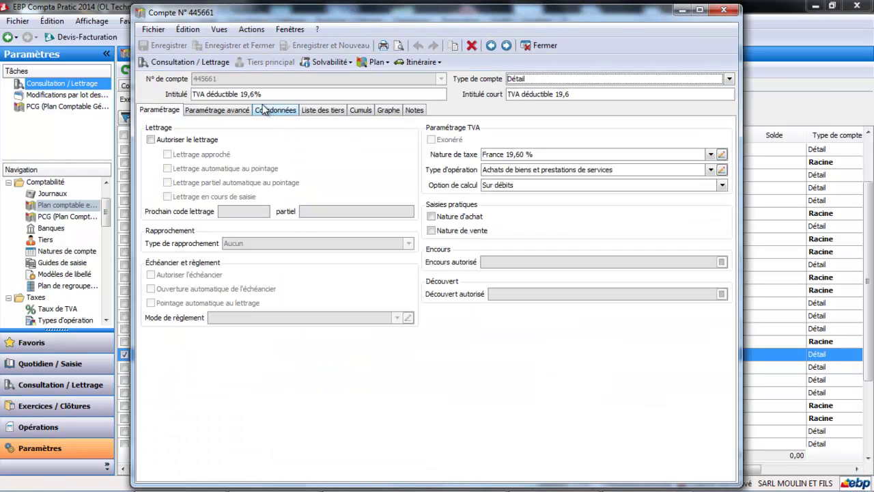
pyautogui.click(254, 93)
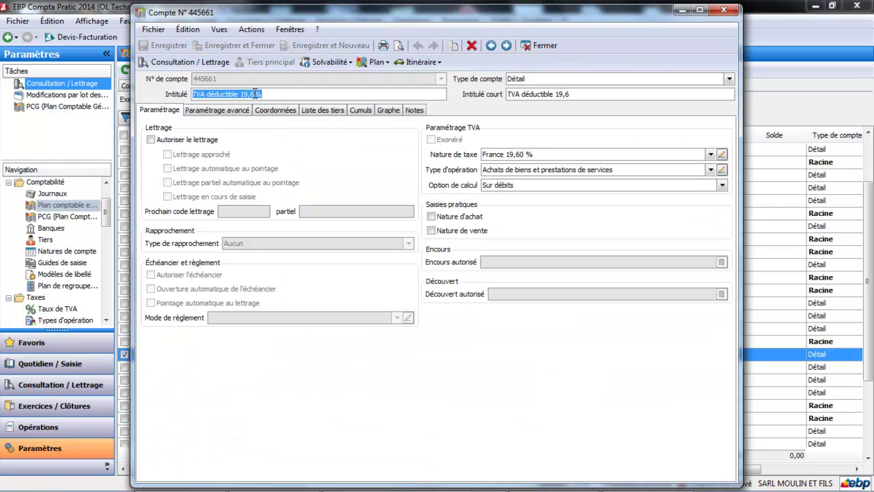
pyautogui.click(255, 93)
pyautogui.press('BackSpace')
pyautogui.press('BackSpace')
pyautogui.press('BackSpace')
pyautogui.press('BackSpace')
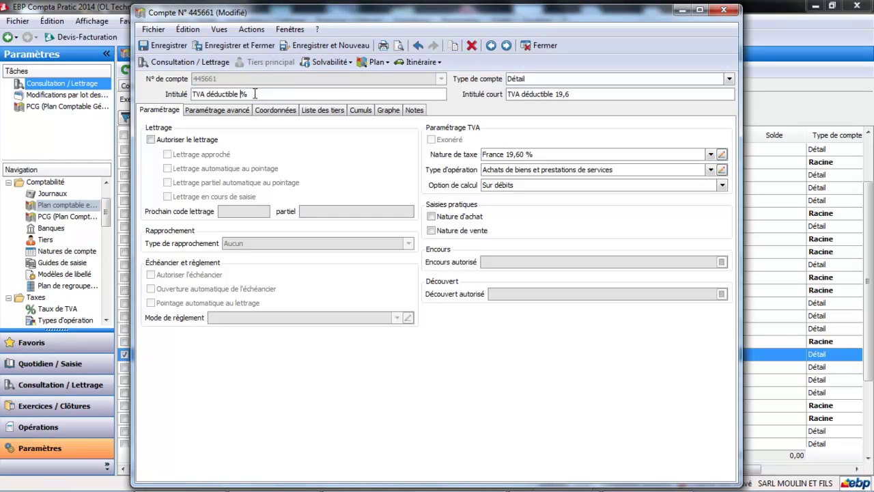
pyautogui.write('20')
# Change the deductible VAT account's short title to "TVA déductible 20%"
pyautogui.click(557, 94)
pyautogui.click(555, 94)
pyautogui.click(575, 96)
pyautogui.press('BackSpace')
pyautogui.press('BackSpace')
pyautogui.press('BackSpace')
pyautogui.press('BackSpace')
pyautogui.write('20%')
# Add a new tax rate for the account, described "Taux de TVa 20%", with rate 20 and territoriality France, and save and close it
pyautogui.click(711, 155)
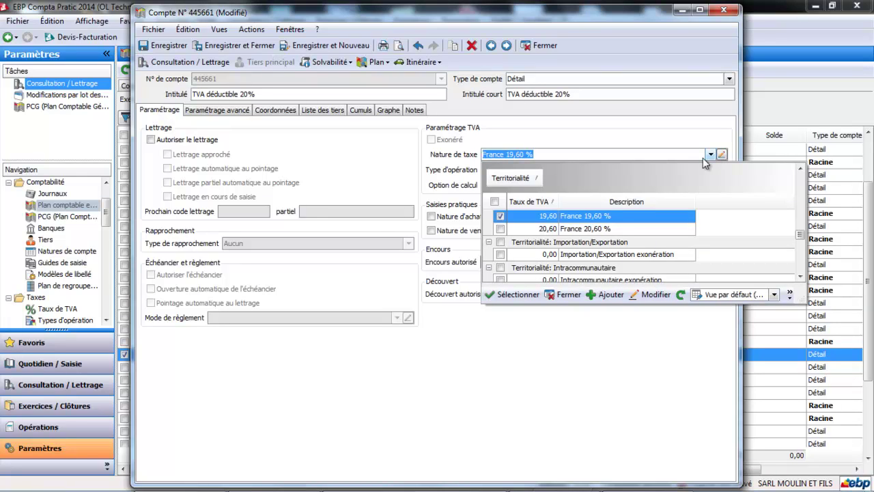
pyautogui.click(610, 295)
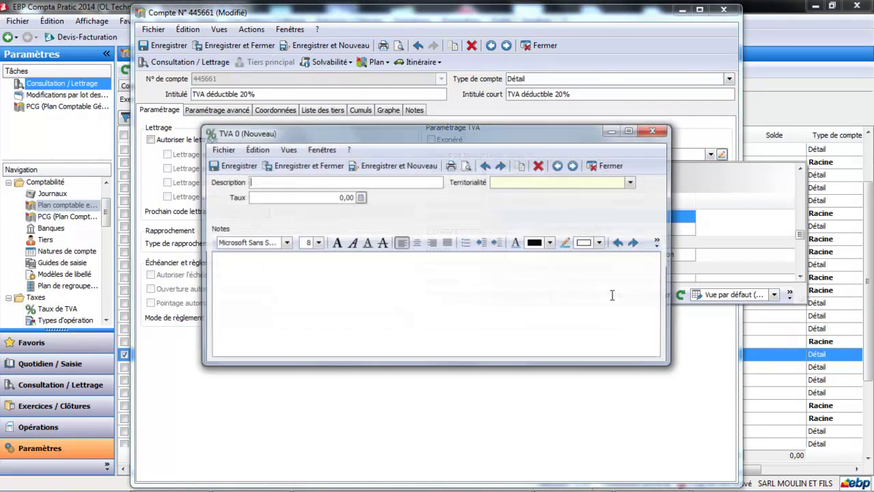
pyautogui.write('Taux de ')
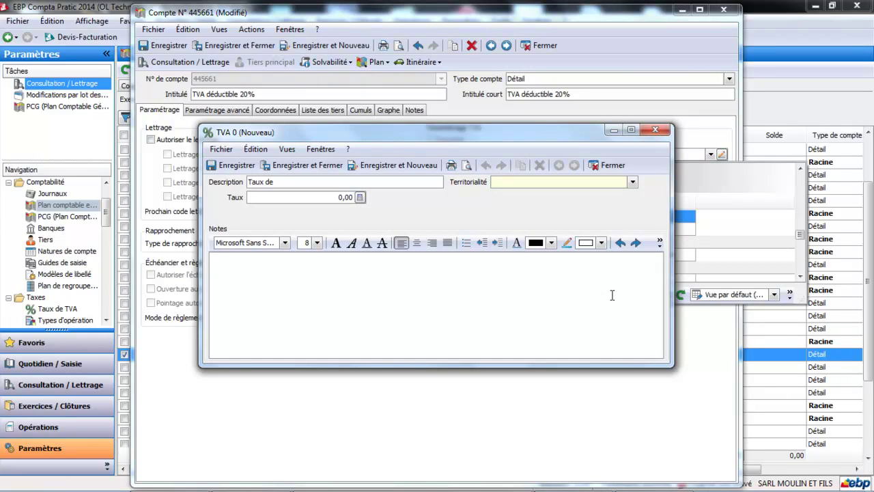
pyautogui.write('TVa 20%')
pyautogui.click(320, 198)
pyautogui.write('20')
pyautogui.click(633, 181)
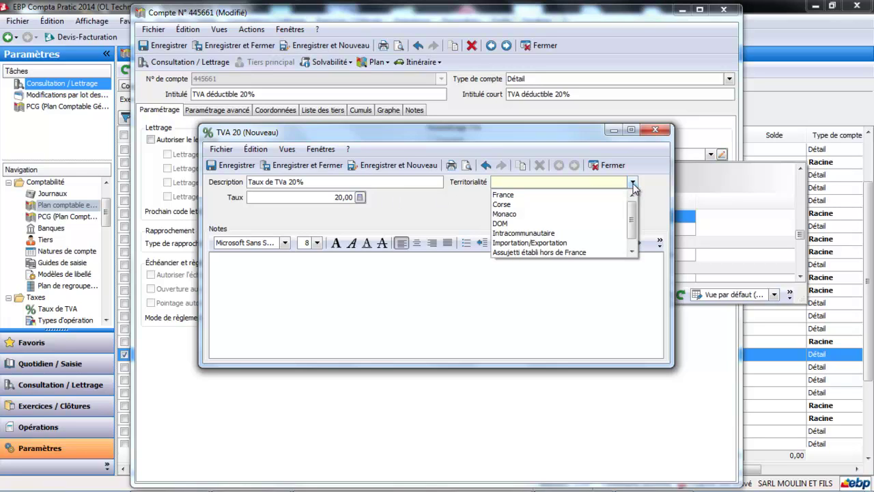
pyautogui.click(566, 194)
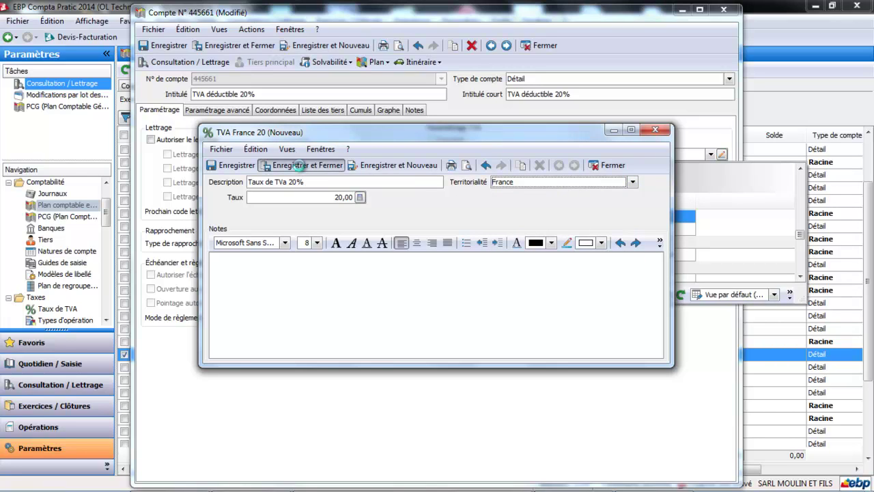
pyautogui.click(302, 166)
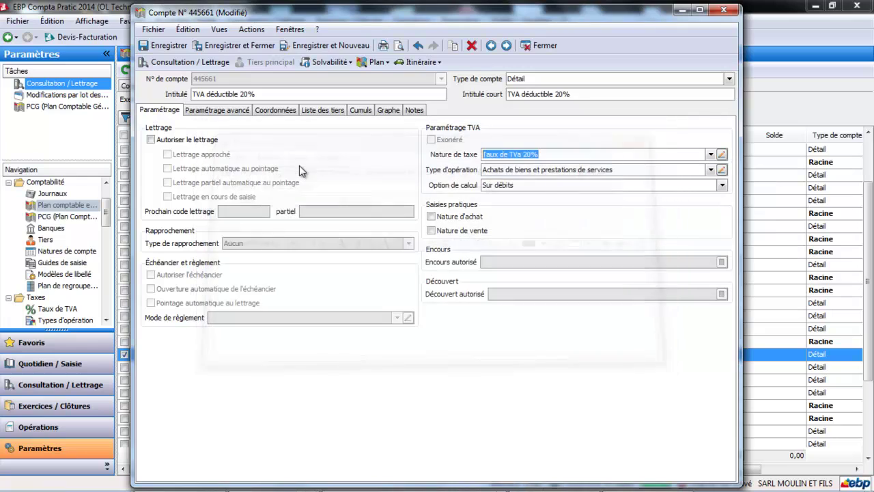
# Check the VAT calculation options, enable Nature d'achat for the deductible VAT account, and save and close it
pyautogui.click(518, 187)
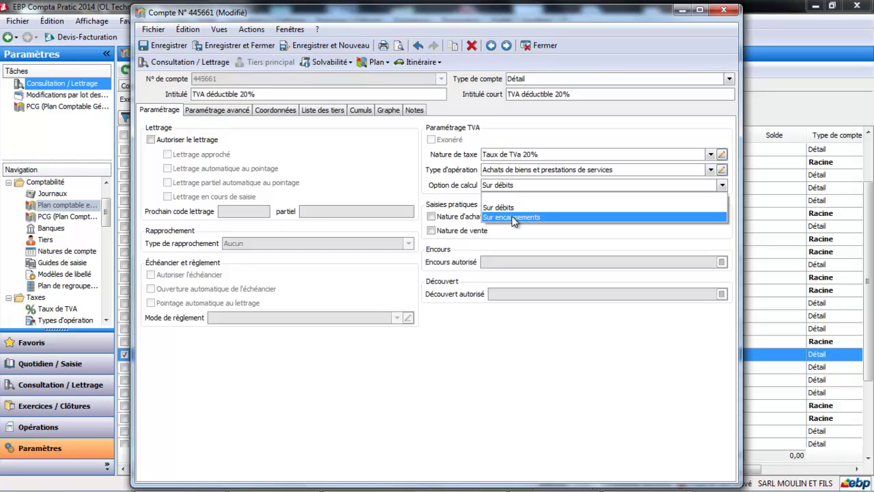
pyautogui.click(243, 94)
pyautogui.doubleClick(243, 96)
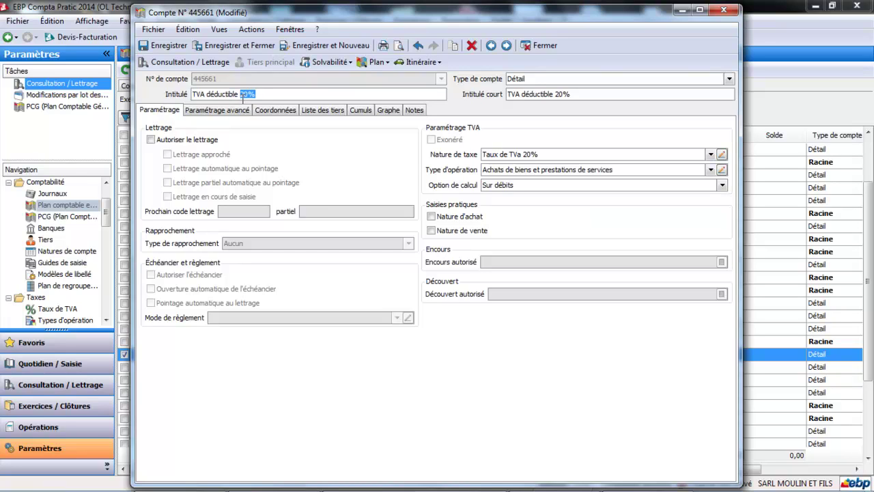
pyautogui.click(243, 96)
pyautogui.click(432, 216)
pyautogui.click(260, 46)
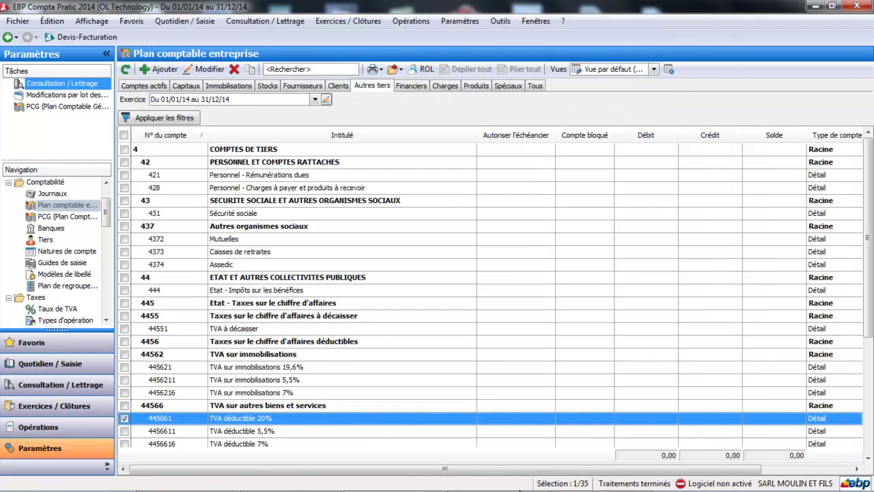
# Open the "TVA collectée 19,6%" account and change its title to "TVA collectée 20%"
pyautogui.moveTo(869, 321); pyautogui.dragTo(869, 406)
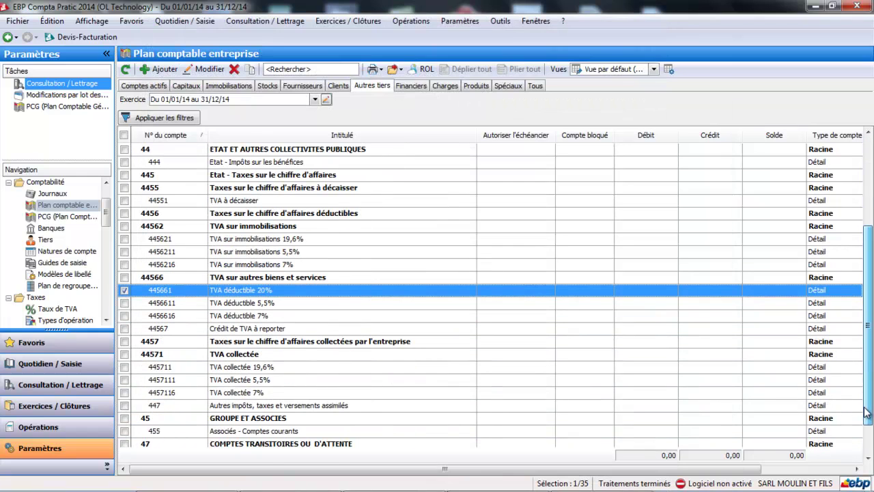
pyautogui.doubleClick(344, 369)
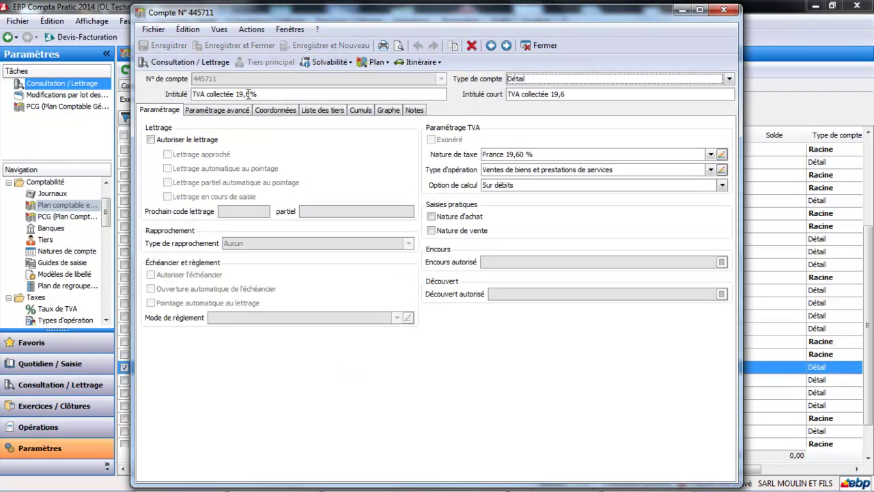
pyautogui.click(249, 94)
pyautogui.click(250, 93)
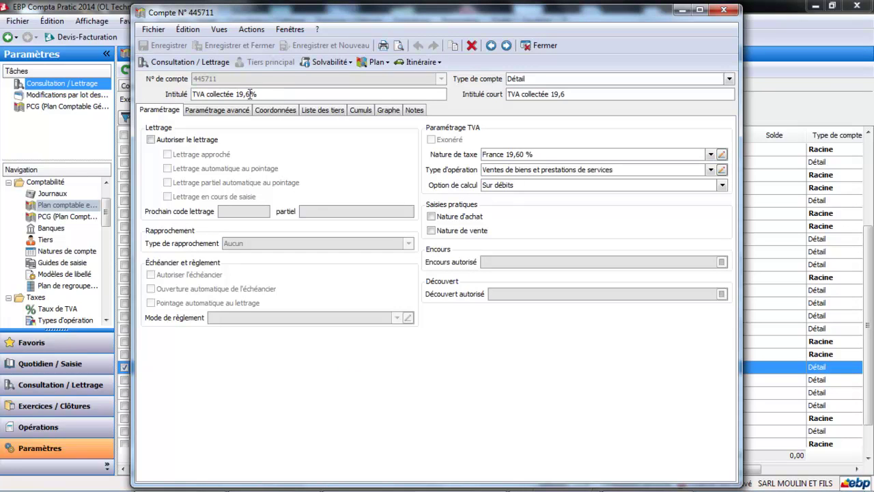
pyautogui.press('BackSpace')
pyautogui.press('BackSpace')
pyautogui.press('BackSpace')
pyautogui.press('BackSpace')
pyautogui.write('20')
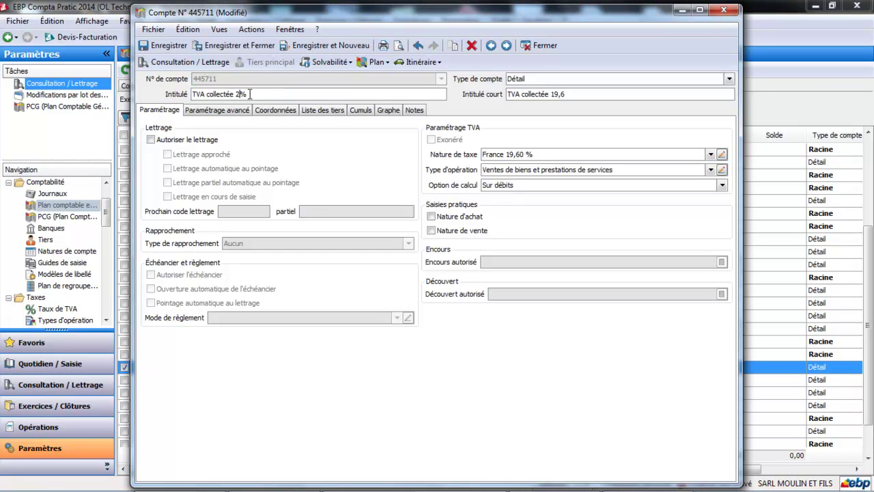
# Change the collected VAT account's short title to "TVA collectée 20"
pyautogui.click(565, 94)
pyautogui.click(565, 94)
pyautogui.press('BackSpace')
pyautogui.press('BackSpace')
pyautogui.press('BackSpace')
pyautogui.press('BackSpace')
pyautogui.write('20')
# Set the collected VAT account's tax nature to "Taux de TVa 20%", enable Nature de vente, and save and close it
pyautogui.click(712, 155)
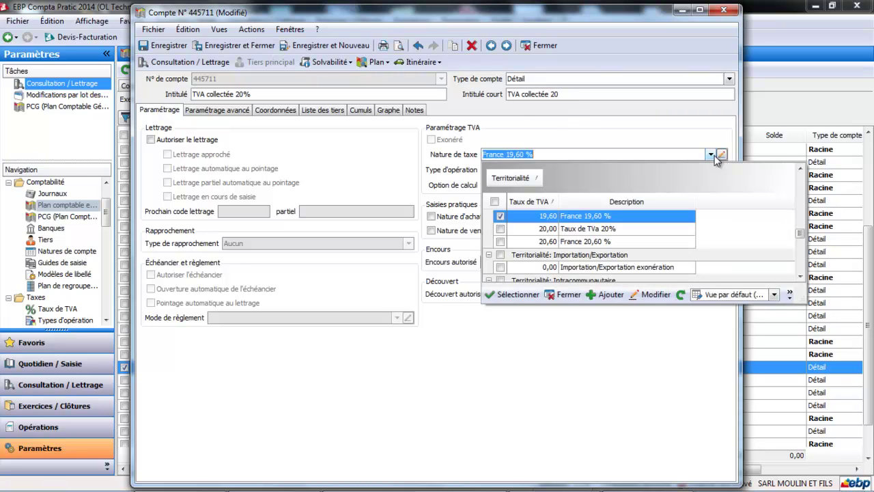
pyautogui.click(601, 228)
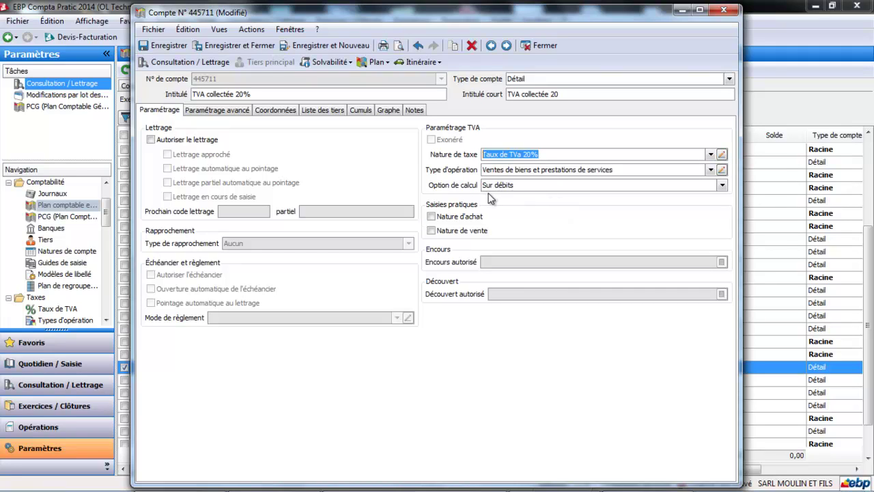
pyautogui.click(431, 230)
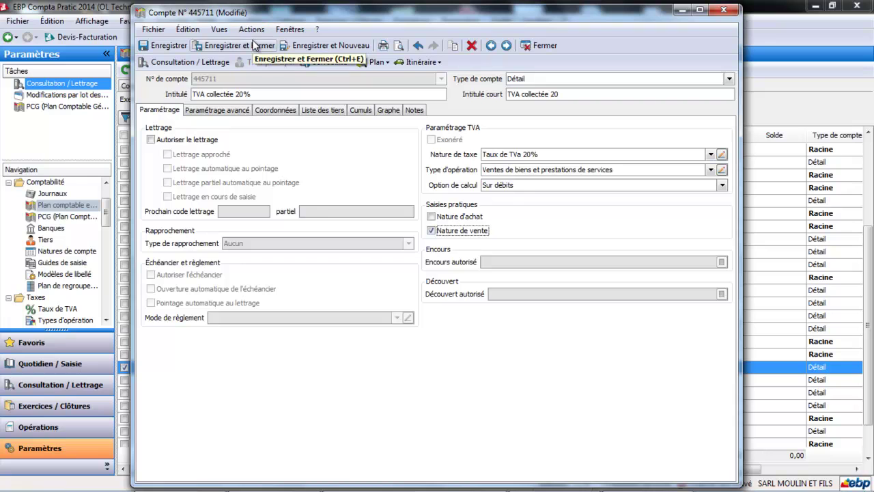
pyautogui.click(253, 45)
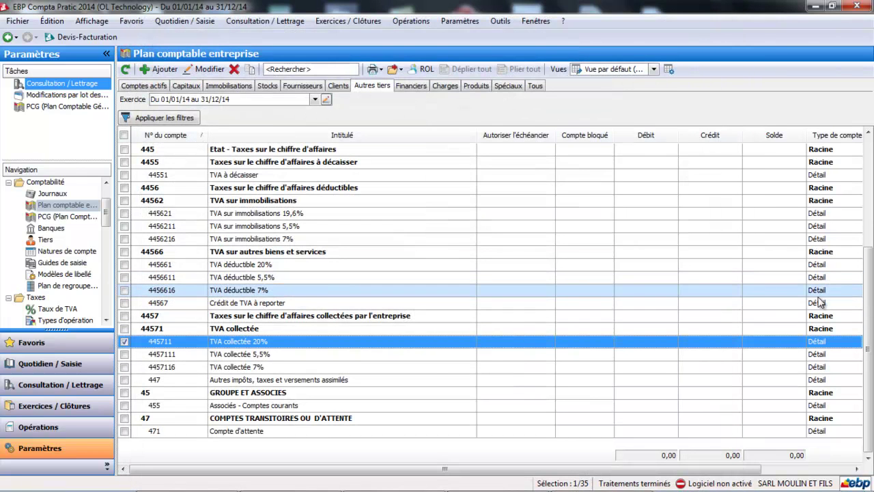
# Add a new third-party account numbered 437500 with the title "Prévoyance Ag2rr"
pyautogui.moveTo(872, 339); pyautogui.dragTo(872, 237)
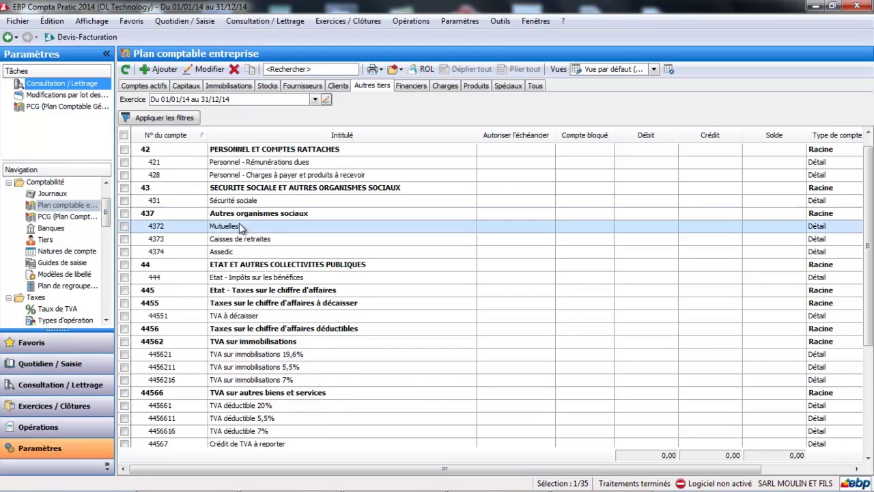
pyautogui.click(160, 69)
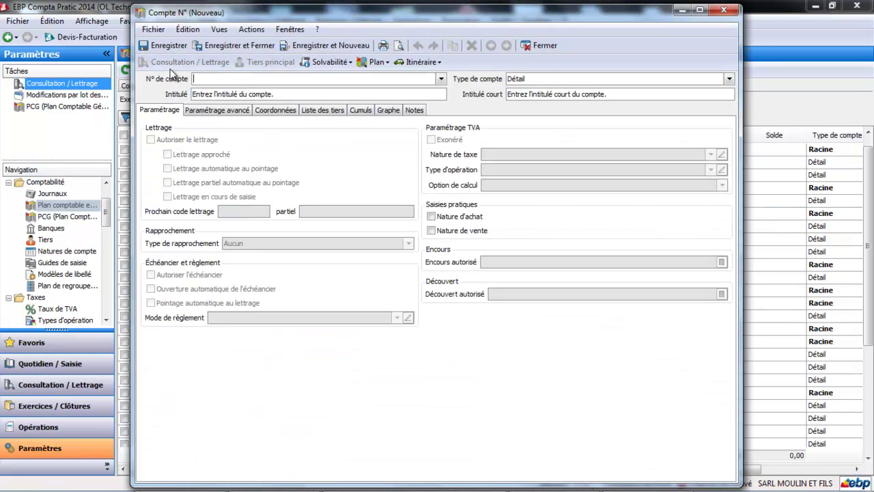
pyautogui.write('437')
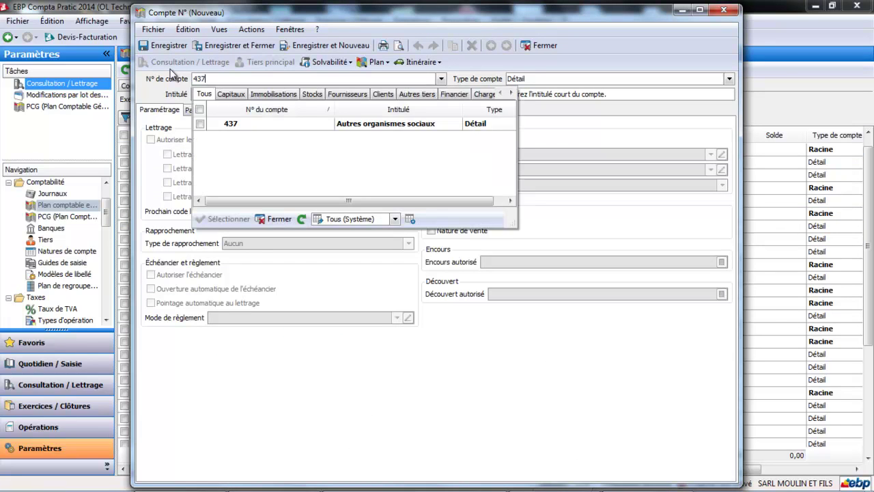
pyautogui.write('500')
pyautogui.click(278, 217)
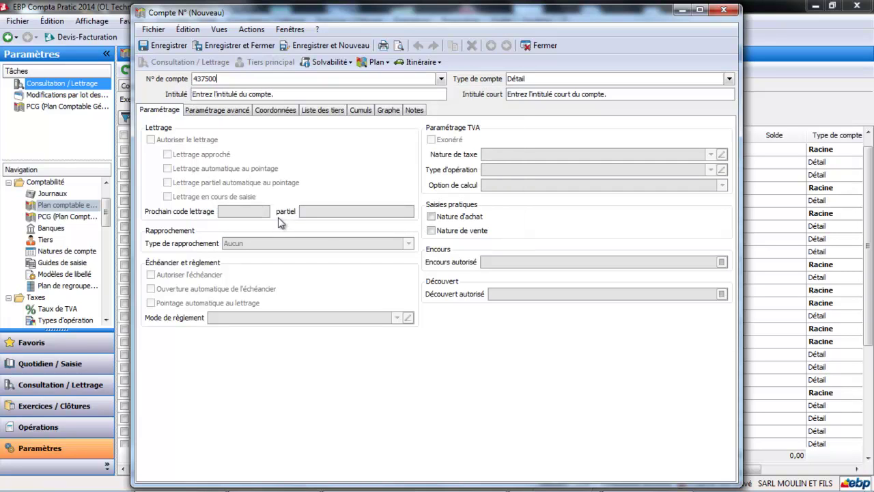
pyautogui.click(279, 96)
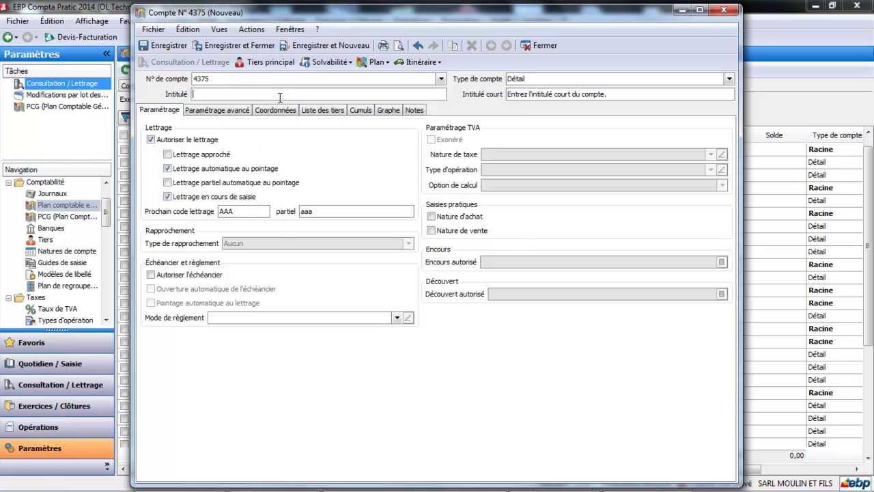
pyautogui.write('Prévoyance Ag2rr')
pyautogui.press('Tab')
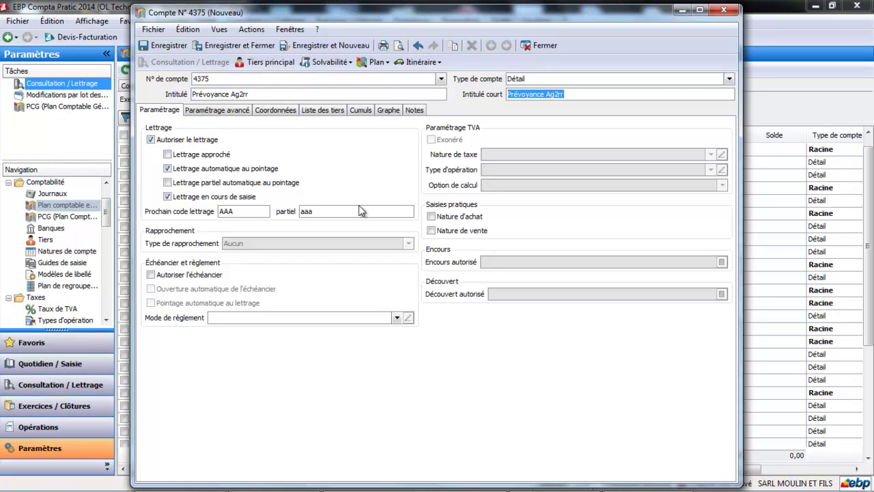
# Enable Nature d'achat for the Prévoyance account, shorten its short title to "Ag2rr", and save and close it
pyautogui.click(435, 217)
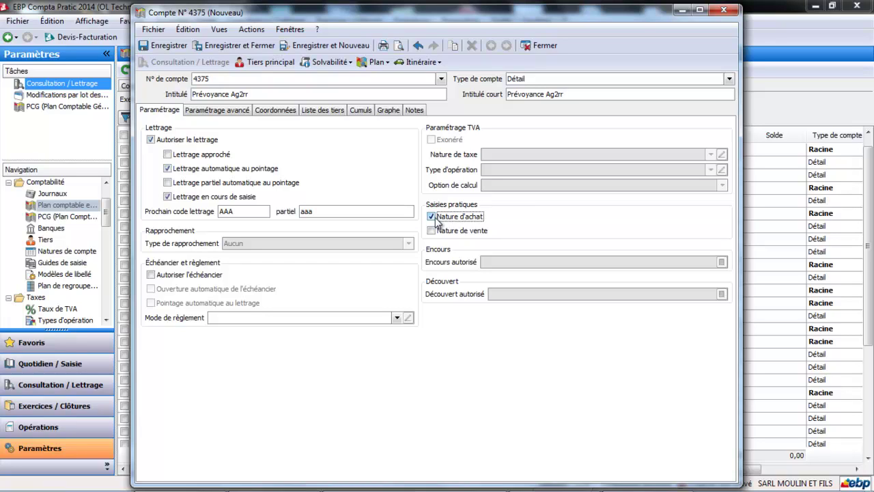
pyautogui.doubleClick(546, 94)
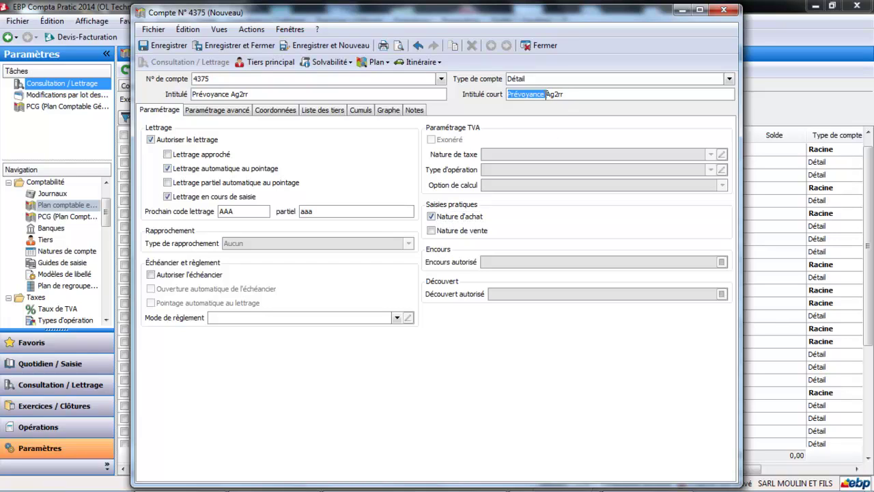
pyautogui.press('Delete')
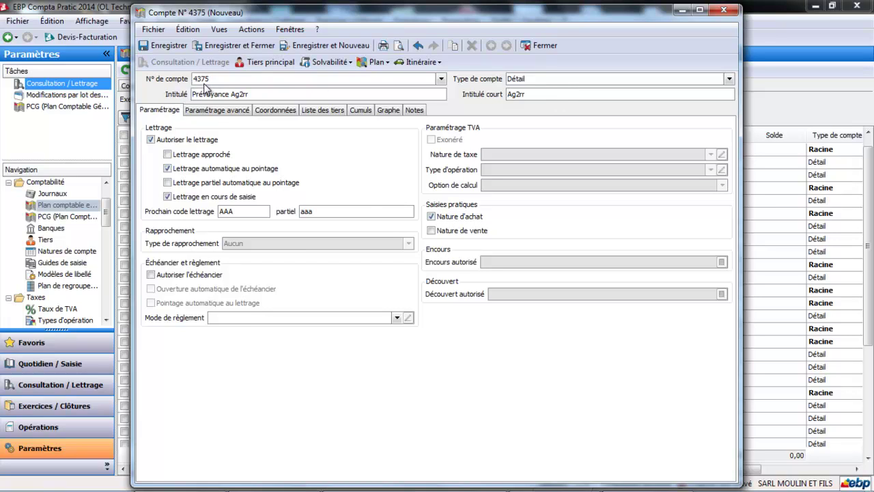
pyautogui.click(264, 47)
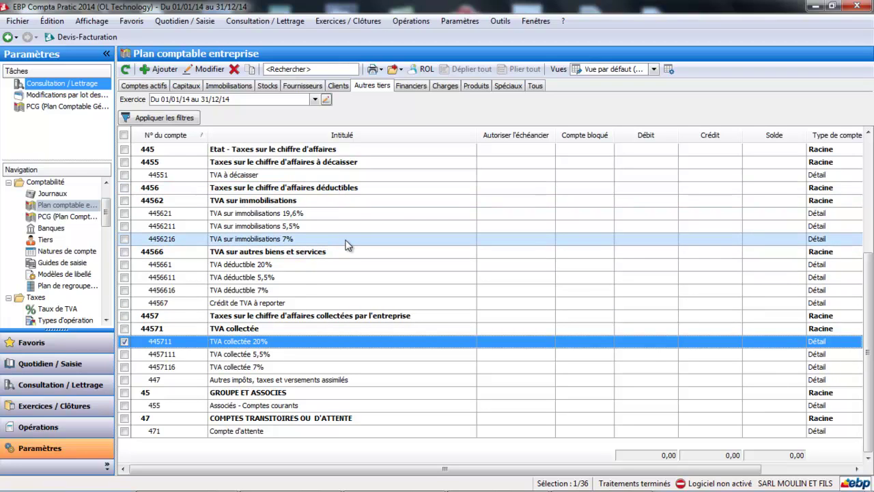
# Add a new account among the financial accounts, using the suggested number 5121, with the title "Banque populaire"
pyautogui.click(411, 86)
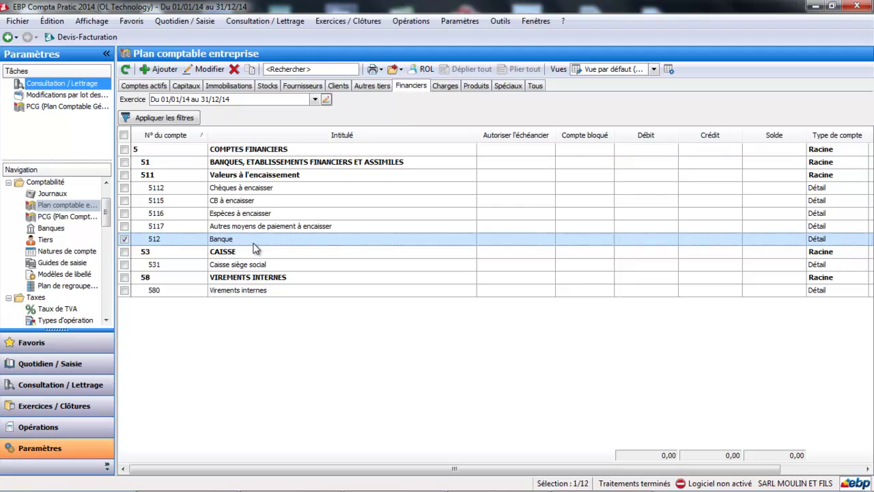
pyautogui.click(201, 240)
pyautogui.click(164, 69)
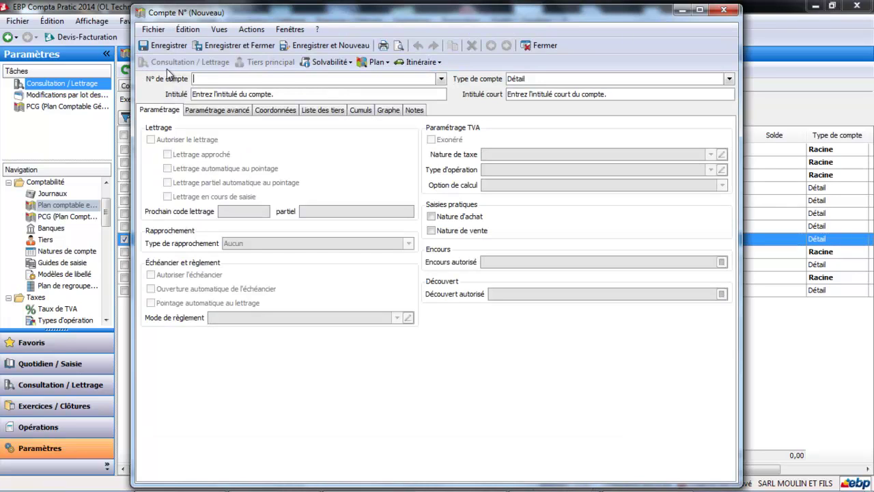
pyautogui.write('5121')
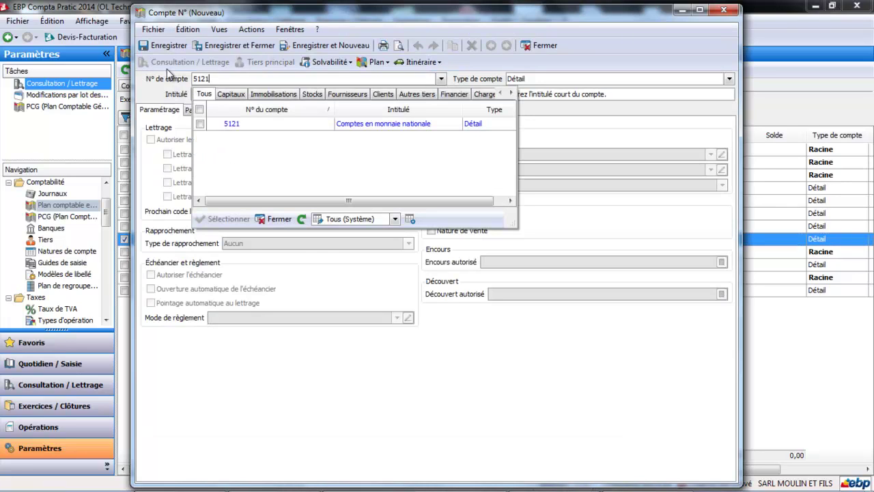
pyautogui.click(232, 123)
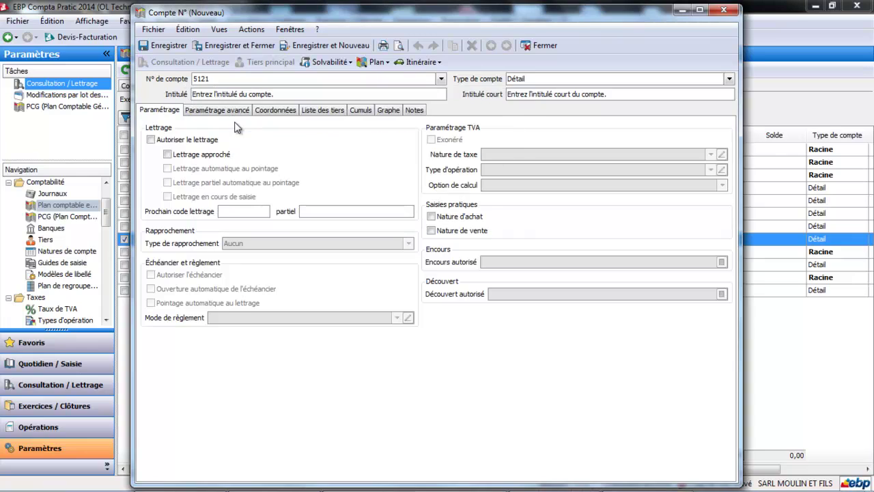
pyautogui.click(303, 93)
pyautogui.write('Ban')
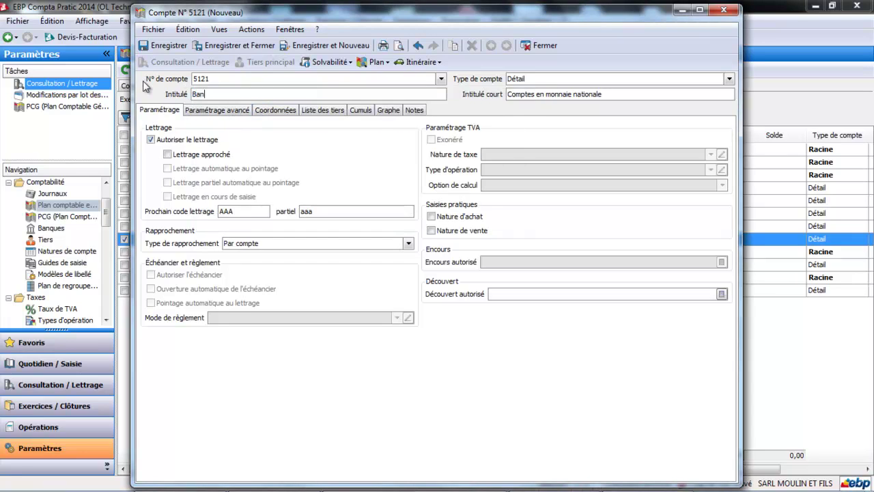
pyautogui.write('que populaire')
pyautogui.press('Tab')
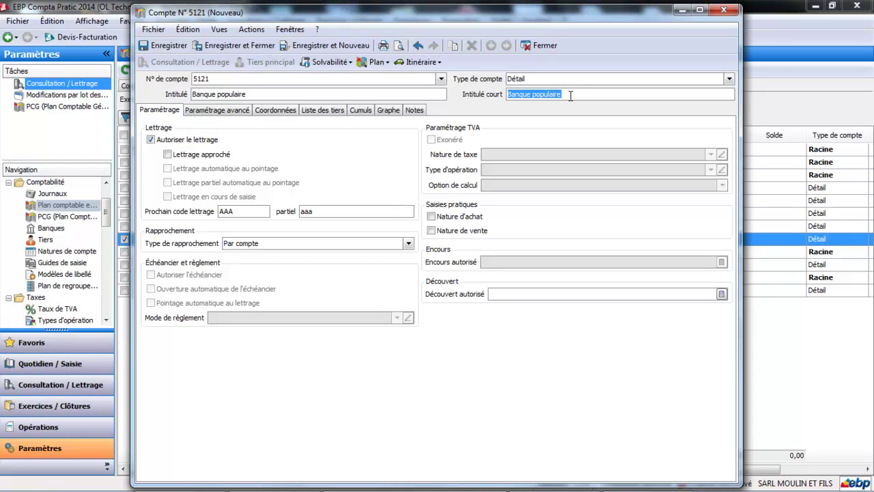
# Set the bank account's short title to "bp", check its advanced settings, and save and close it
pyautogui.write('bp')
pyautogui.press('Tab')
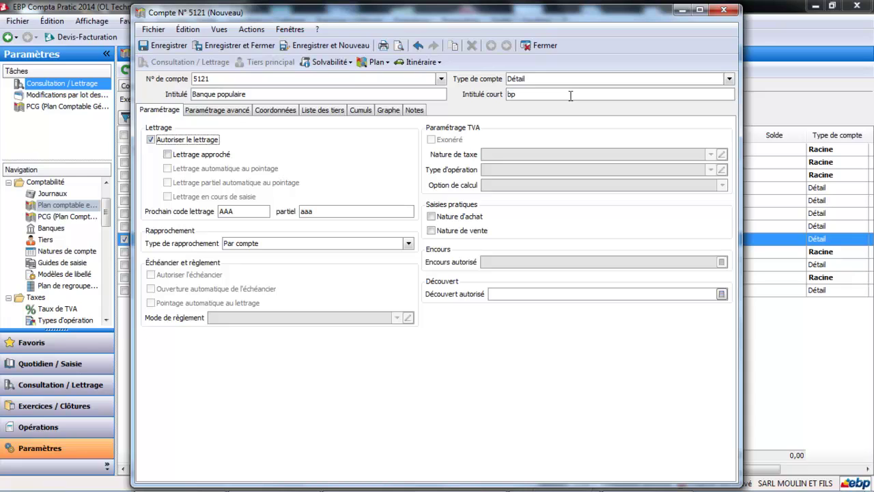
pyautogui.click(226, 112)
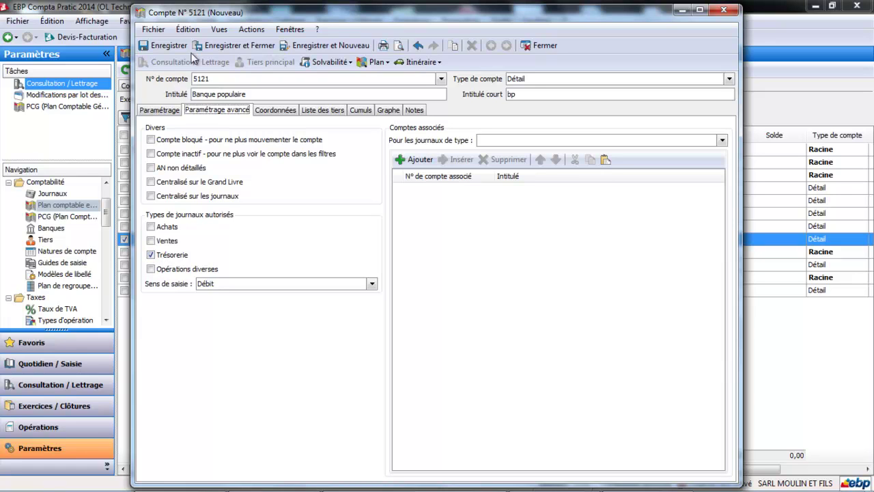
pyautogui.click(234, 45)
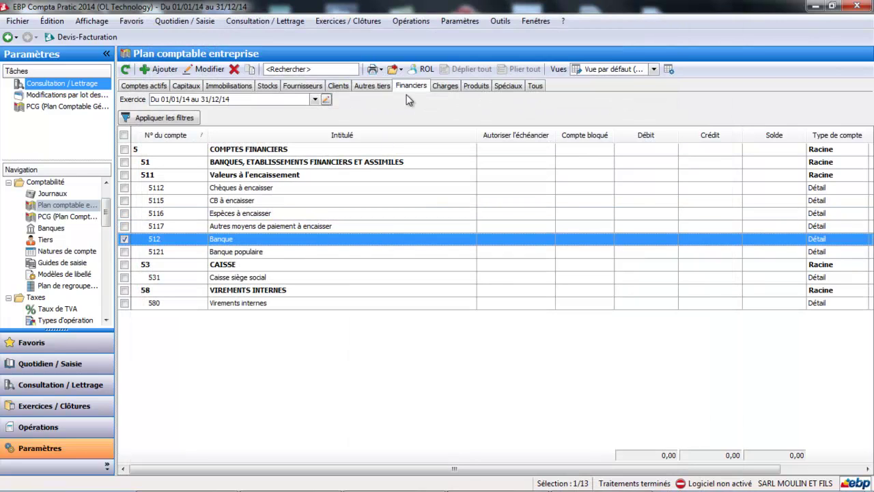
# Create an expense account numbered 626100 with the title "Téléphone Orange" under postal and telecommunication costs, and save and close it
pyautogui.click(447, 87)
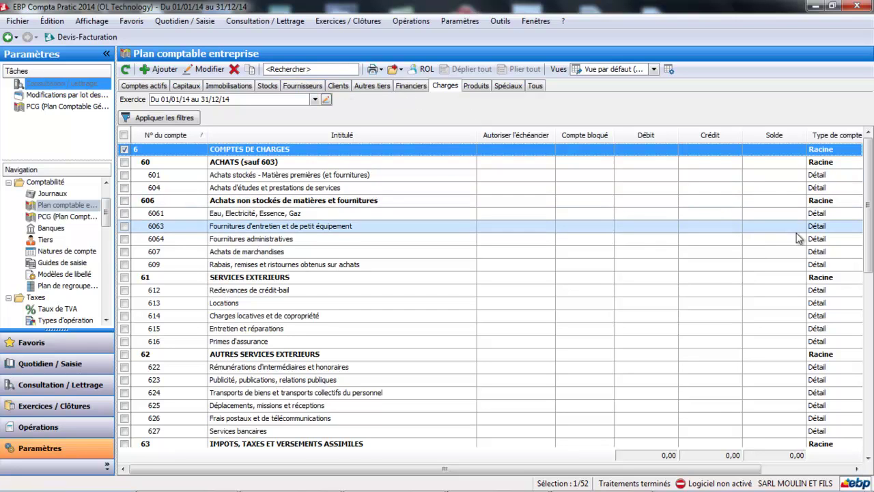
pyautogui.moveTo(867, 202); pyautogui.dragTo(862, 269)
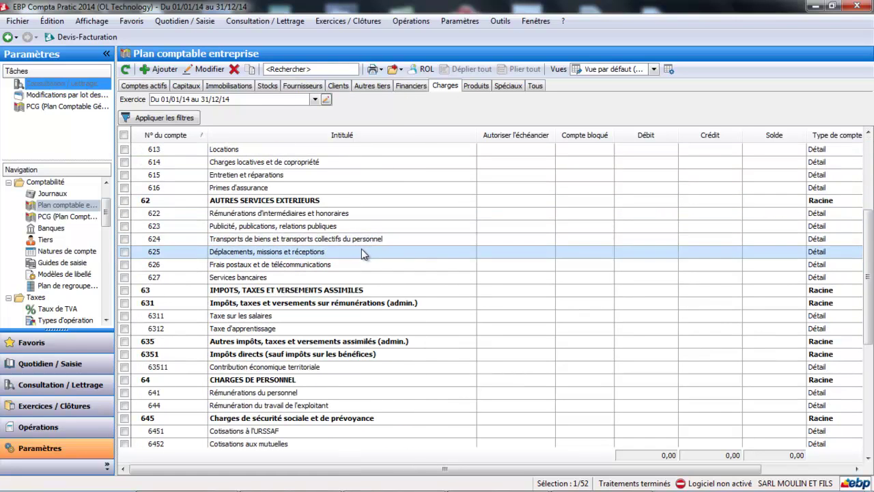
pyautogui.click(352, 263)
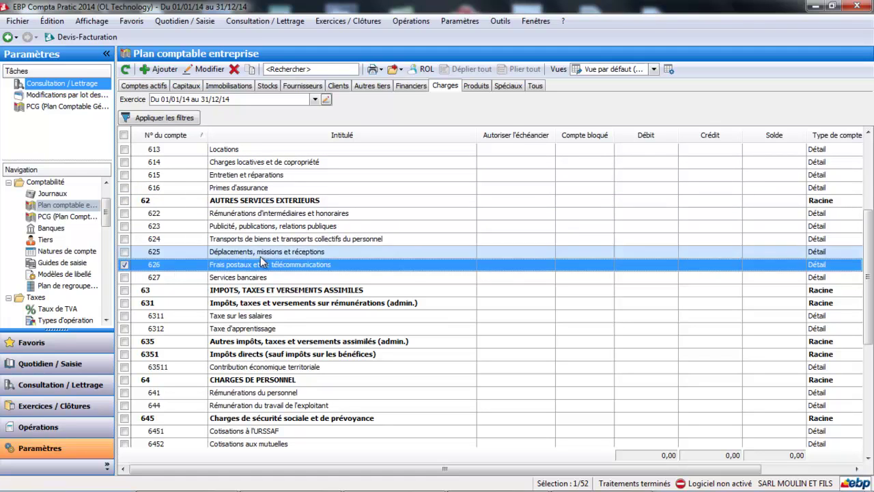
pyautogui.click(164, 71)
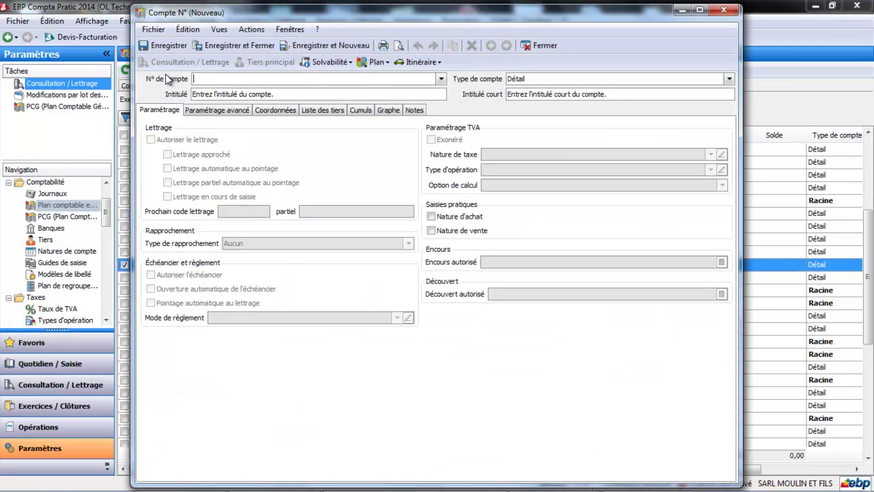
pyautogui.write('626100')
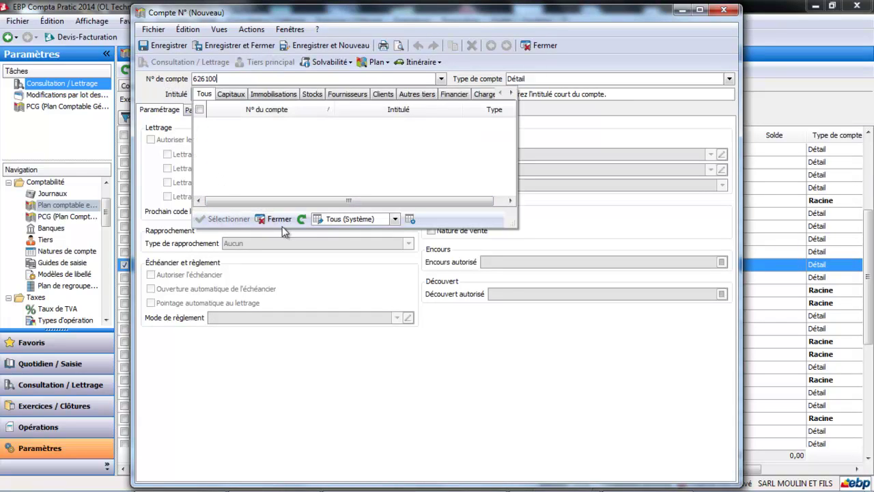
pyautogui.click(283, 222)
pyautogui.click(257, 96)
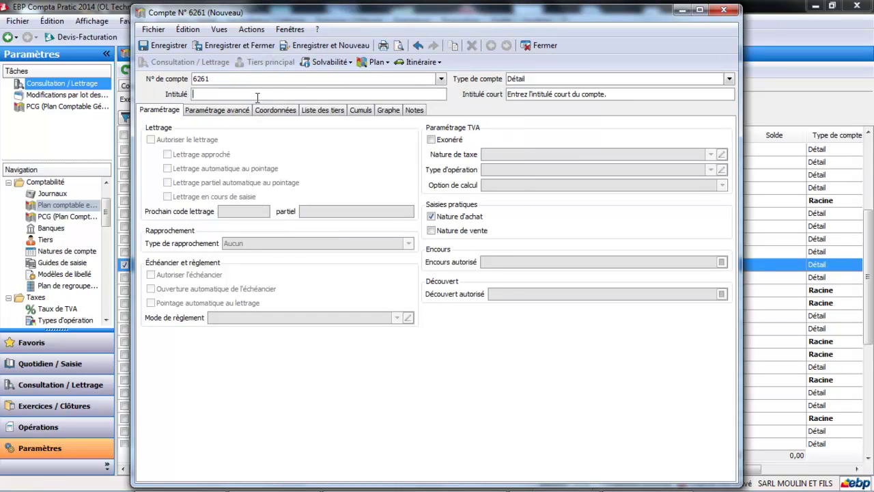
pyautogui.write('Téléphone Orange')
pyautogui.press('Tab')
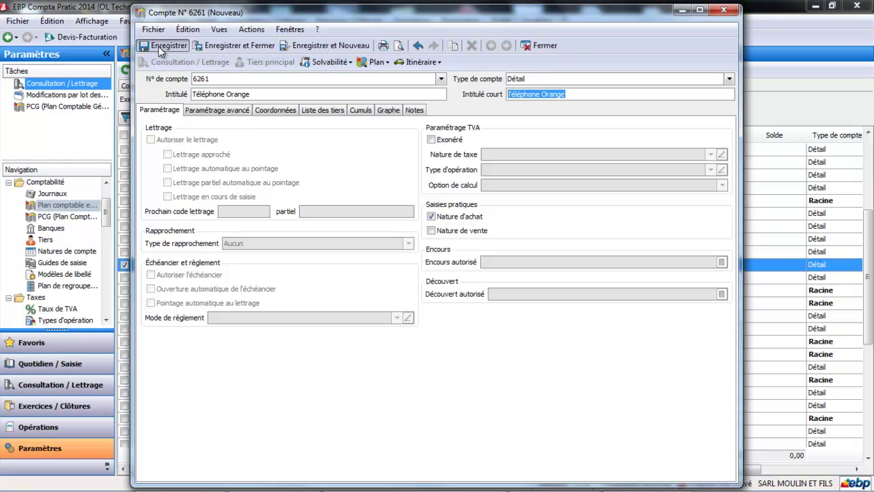
pyautogui.click(229, 47)
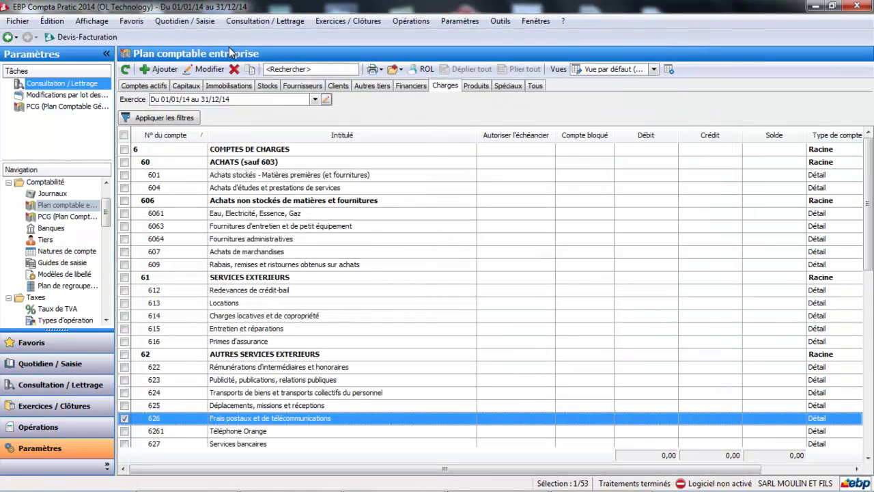
# Create an expense account numbered 6262 with the title "Portable orange", and save and close it
pyautogui.click(161, 70)
pyautogui.write('62')
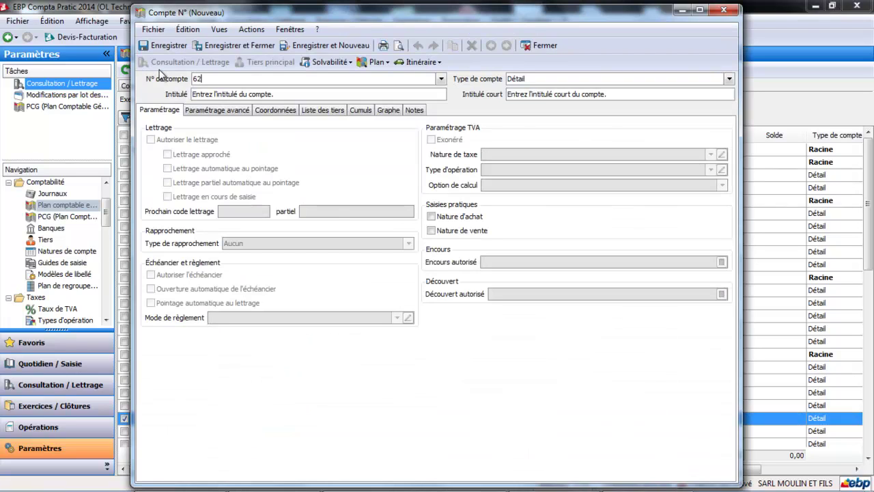
pyautogui.write('62')
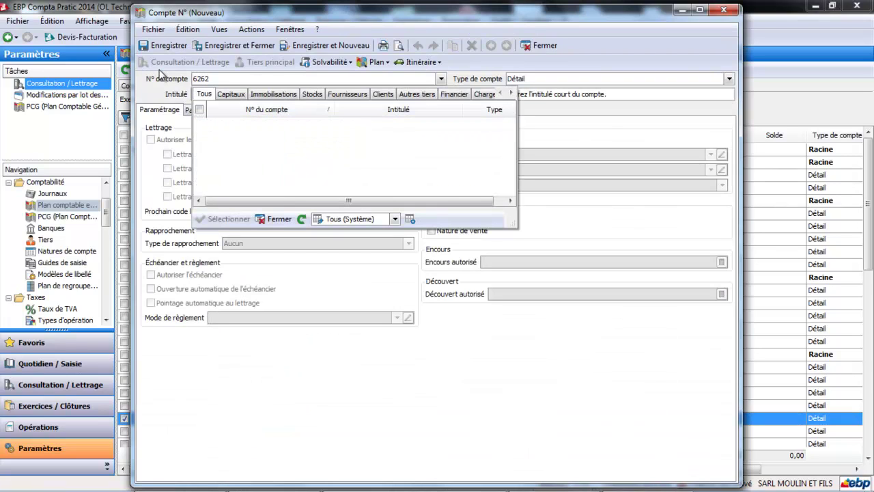
pyautogui.click(288, 221)
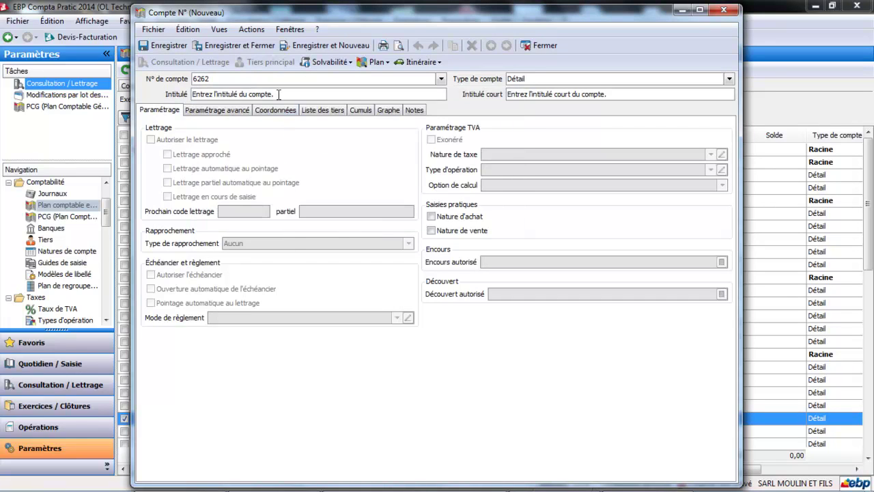
pyautogui.click(280, 94)
pyautogui.write('P')
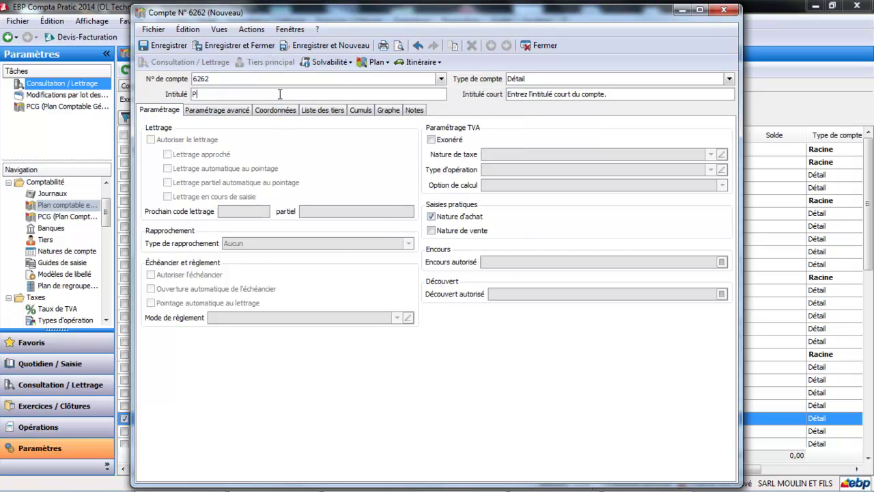
pyautogui.write('ortable orange')
pyautogui.press('Tab')
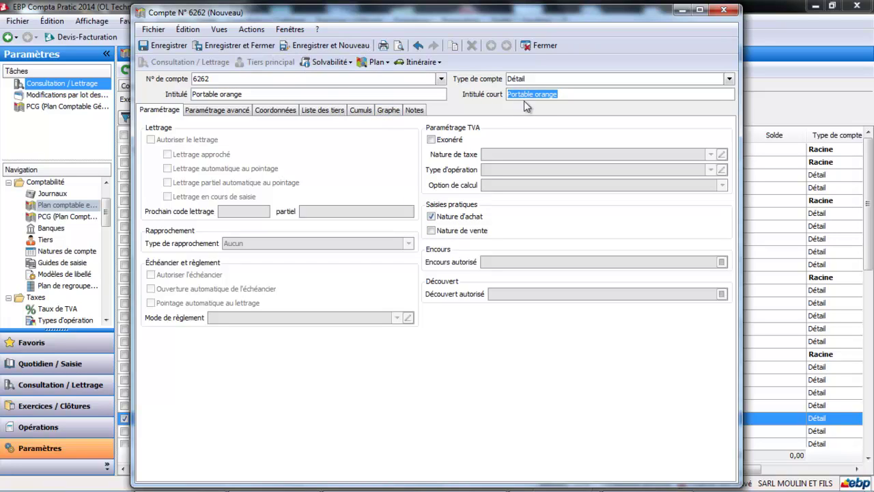
pyautogui.click(240, 44)
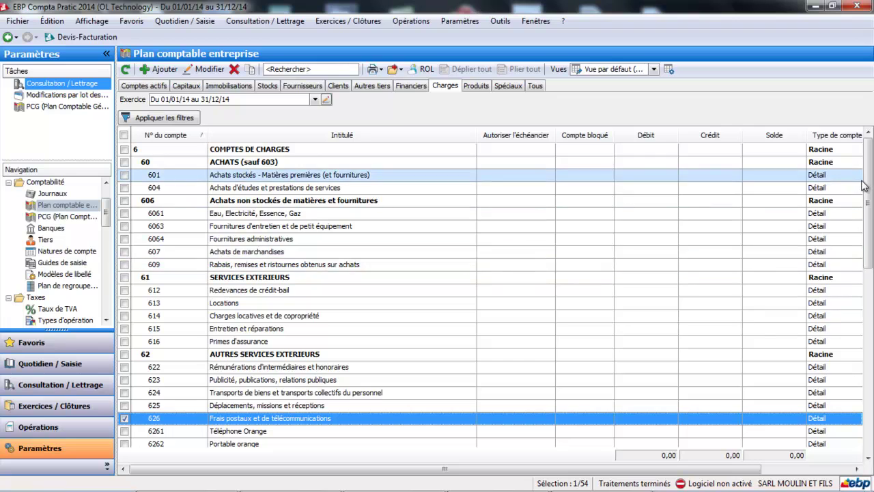
# Create an income account from the suggested number 7071, retitle it "Vente ordinateur", and save it while starting another new account
pyautogui.moveTo(869, 181); pyautogui.dragTo(857, 280)
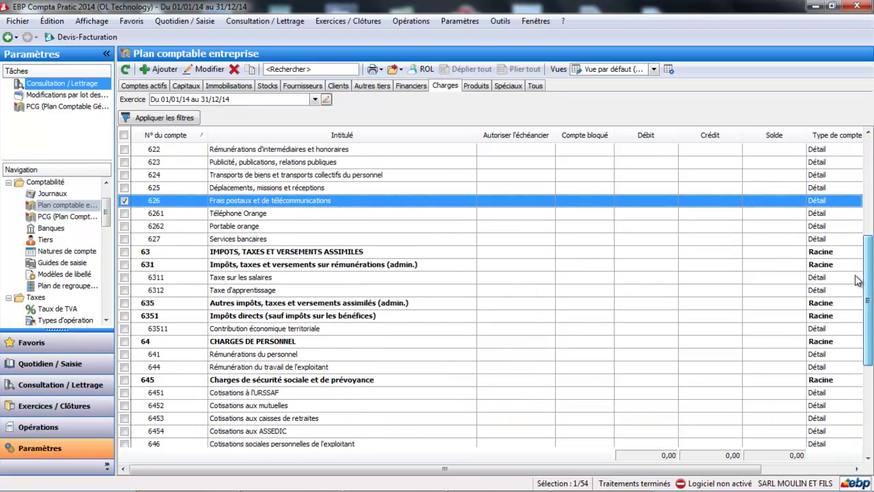
pyautogui.moveTo(858, 280); pyautogui.dragTo(870, 238)
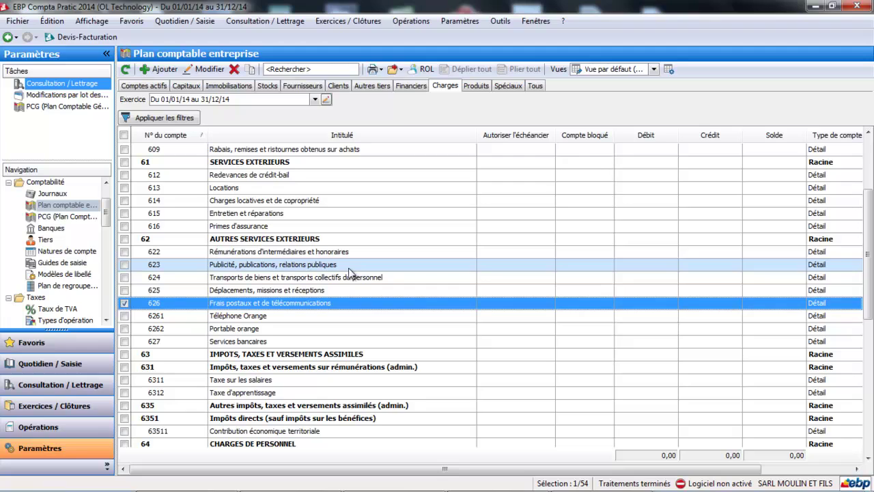
pyautogui.click(480, 88)
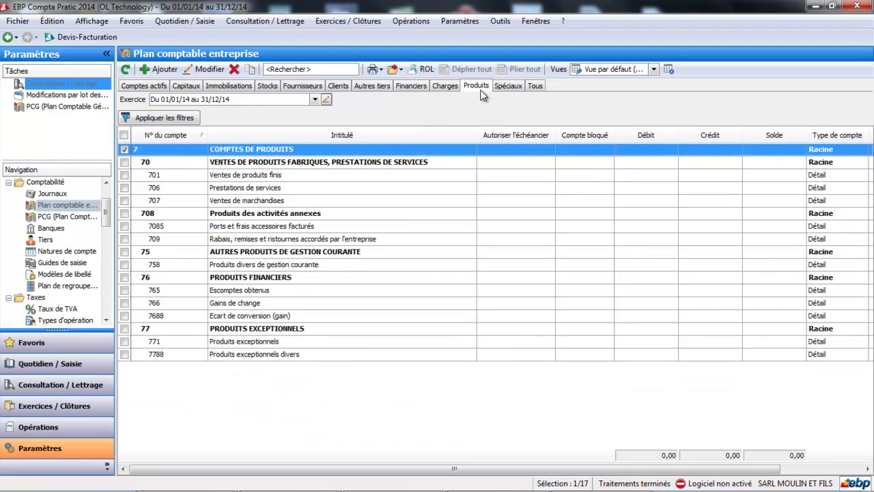
pyautogui.click(162, 69)
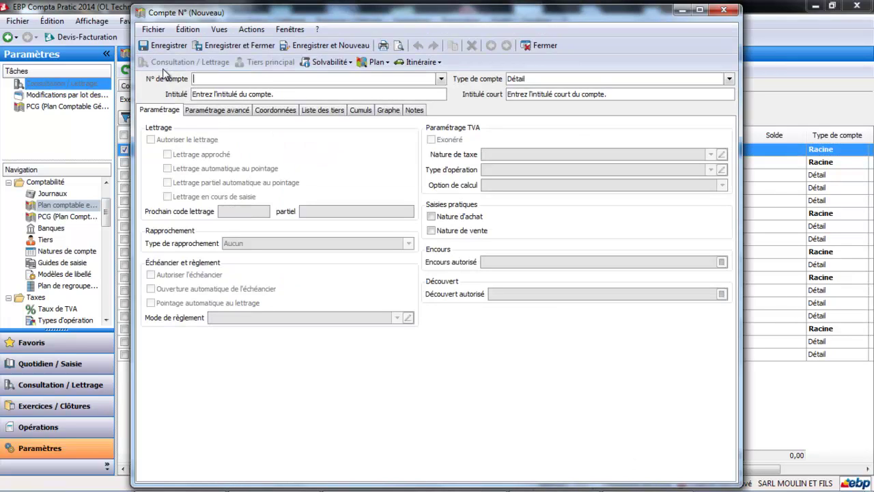
pyautogui.write('707')
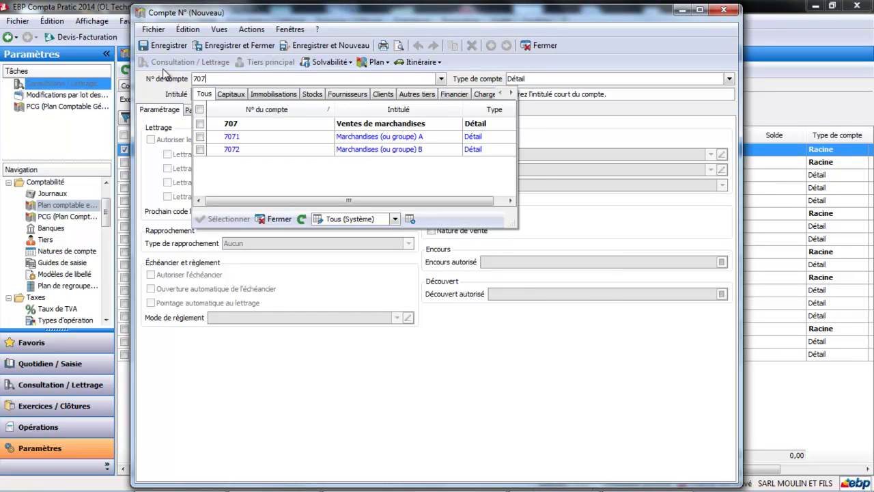
pyautogui.write('1')
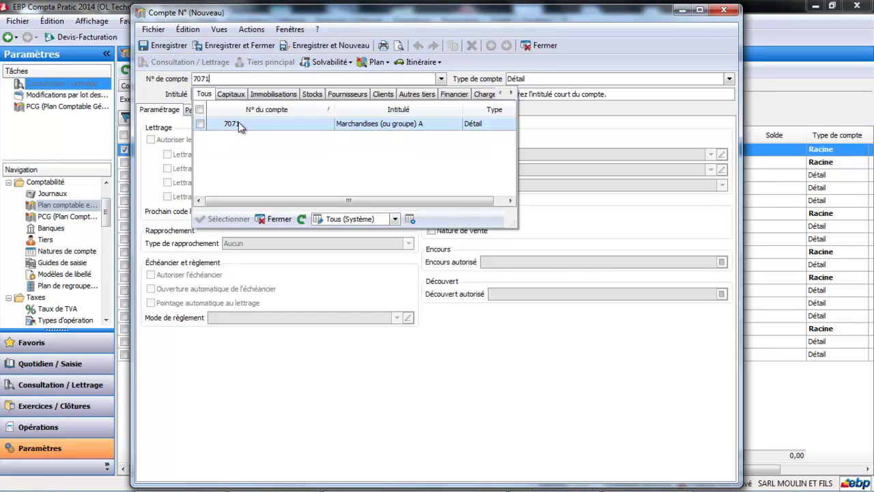
pyautogui.click(239, 122)
pyautogui.click(288, 95)
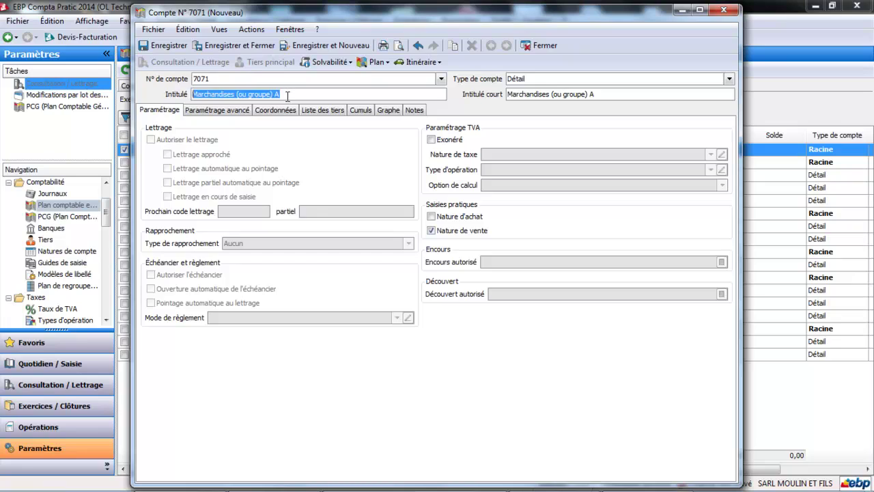
pyautogui.write('Vente ')
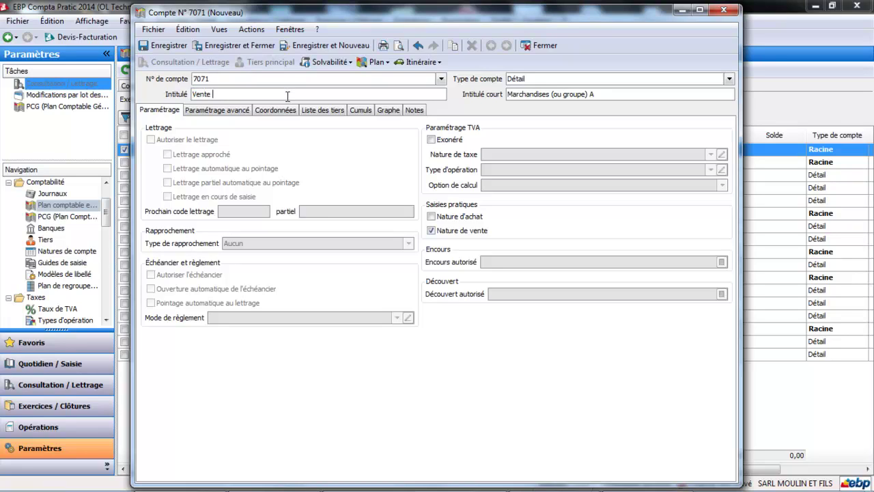
pyautogui.write('ordinateur')
pyautogui.click(306, 47)
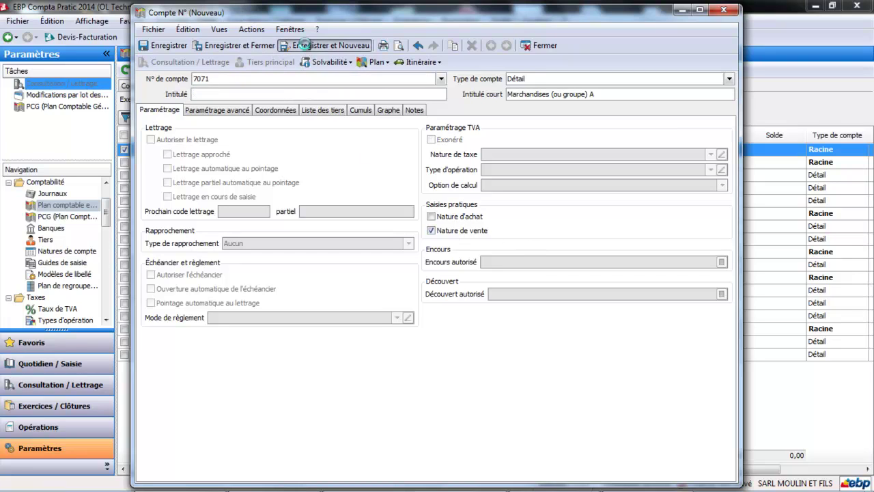
# Fill in the new account from the suggested number 706 with the title "Formation EBP", and try to save and close it
pyautogui.write('706')
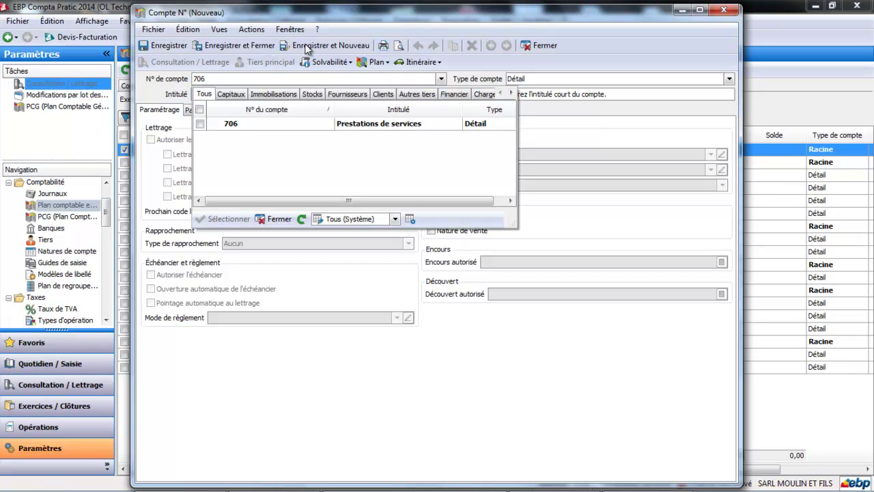
pyautogui.doubleClick(258, 121)
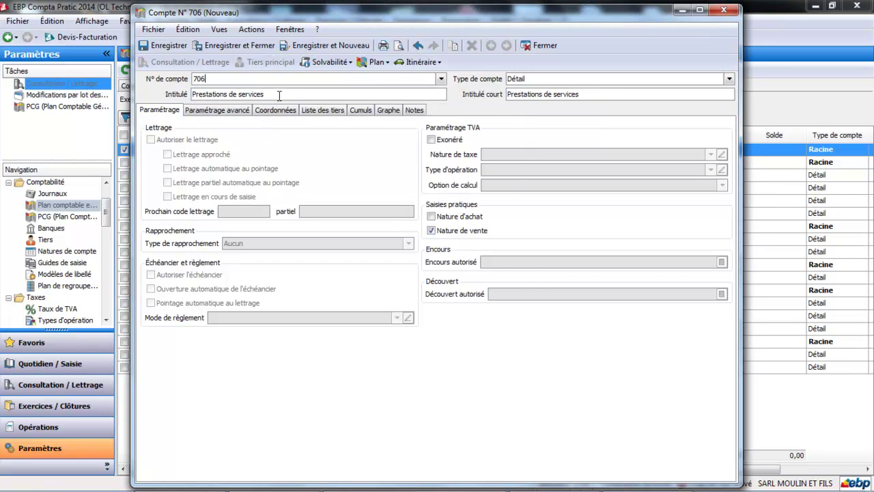
pyautogui.click(280, 95)
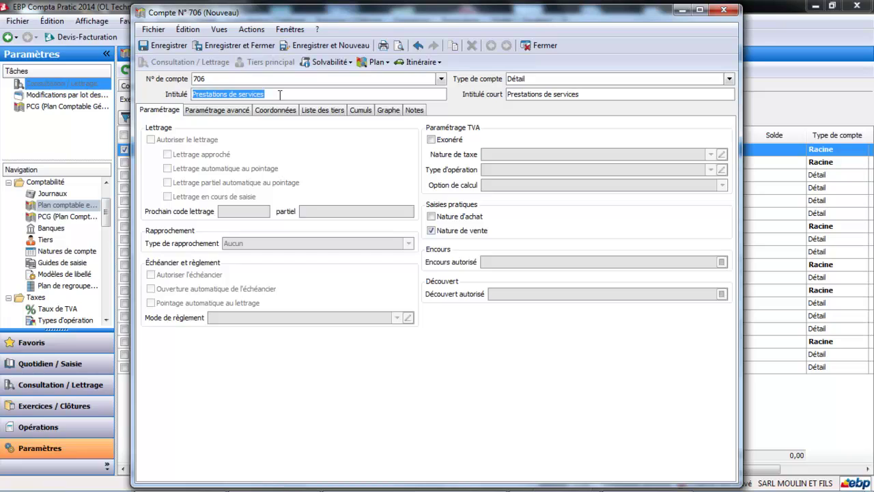
pyautogui.write('Formation E')
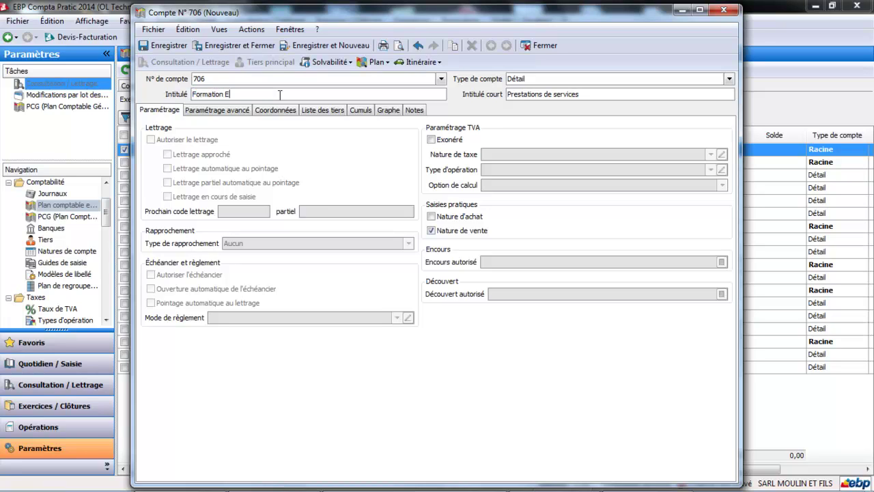
pyautogui.write('BP')
pyautogui.press('Tab')
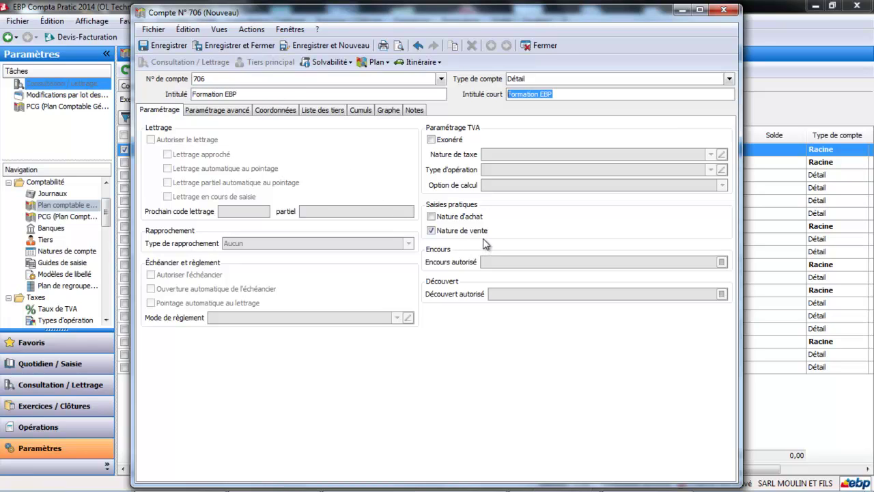
pyautogui.click(254, 49)
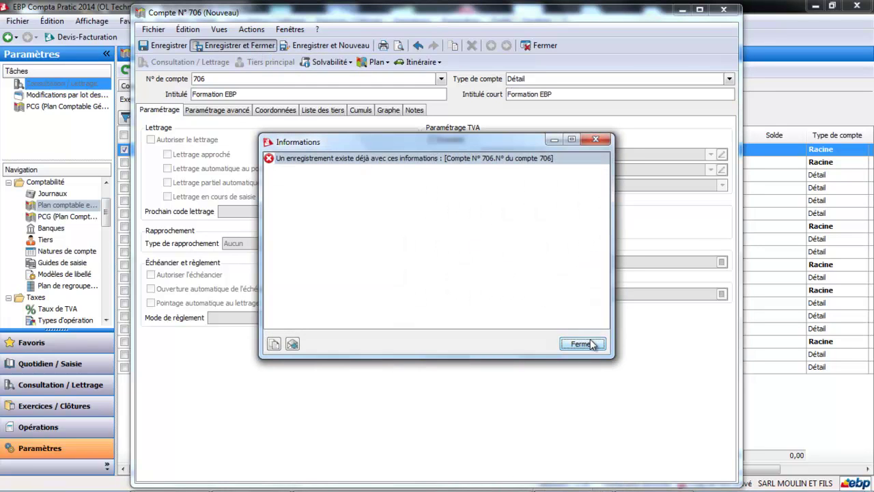
pyautogui.click(592, 343)
# Change the number of the "Formation EBP" account to 706100, and save and close it
pyautogui.click(231, 79)
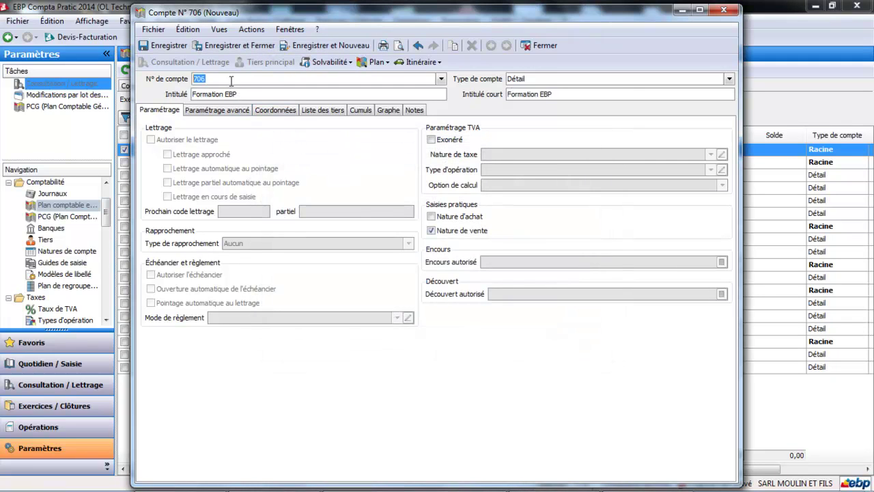
pyautogui.click(231, 79)
pyautogui.write('100')
pyautogui.click(276, 217)
pyautogui.click(257, 46)
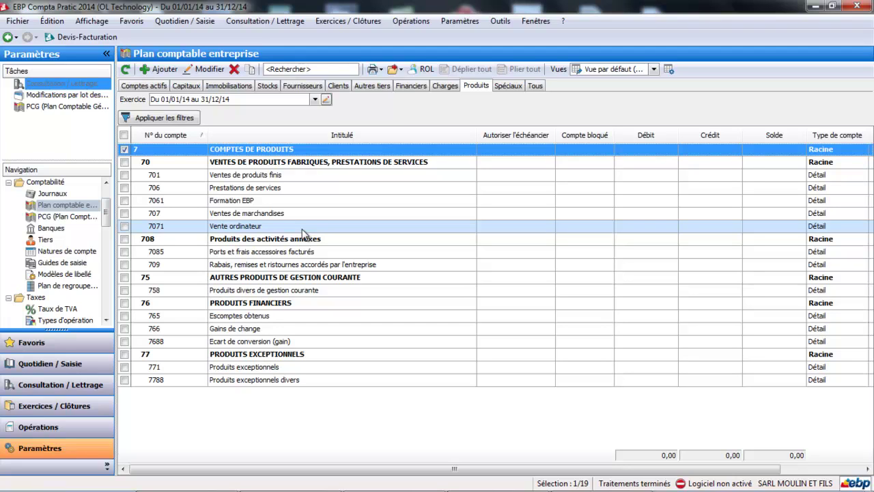
# Check the VAT settings of the "TVA déductible 20%" account among the other third-party accounts, and close it
pyautogui.click(374, 88)
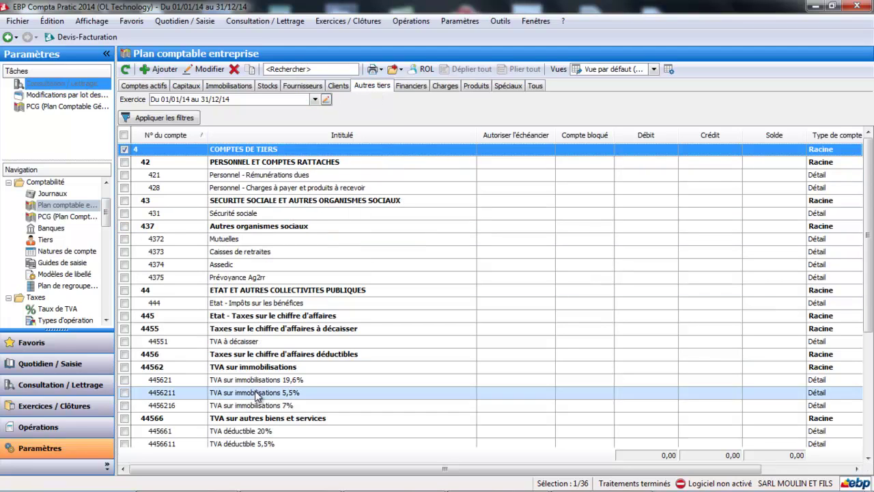
pyautogui.click(277, 433)
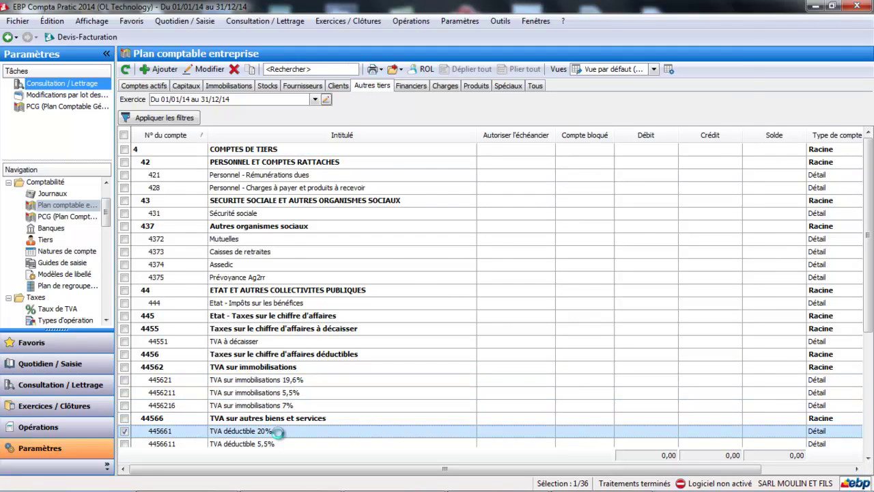
pyautogui.doubleClick(278, 433)
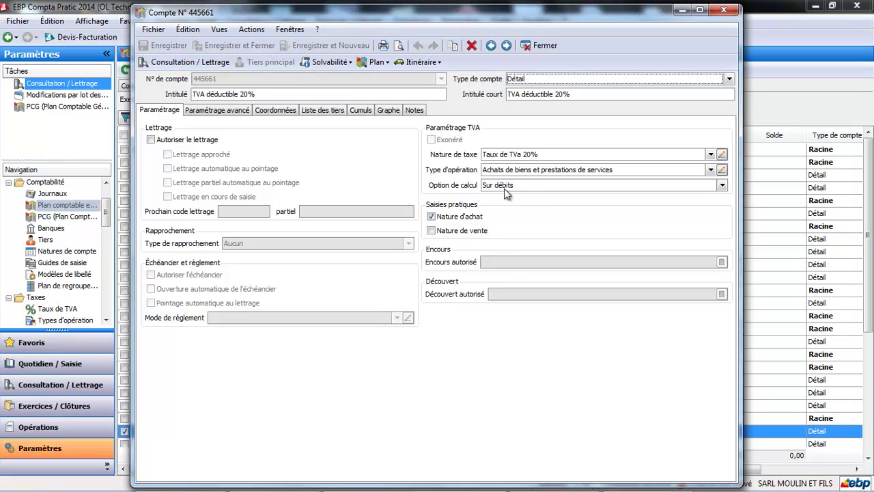
pyautogui.click(539, 48)
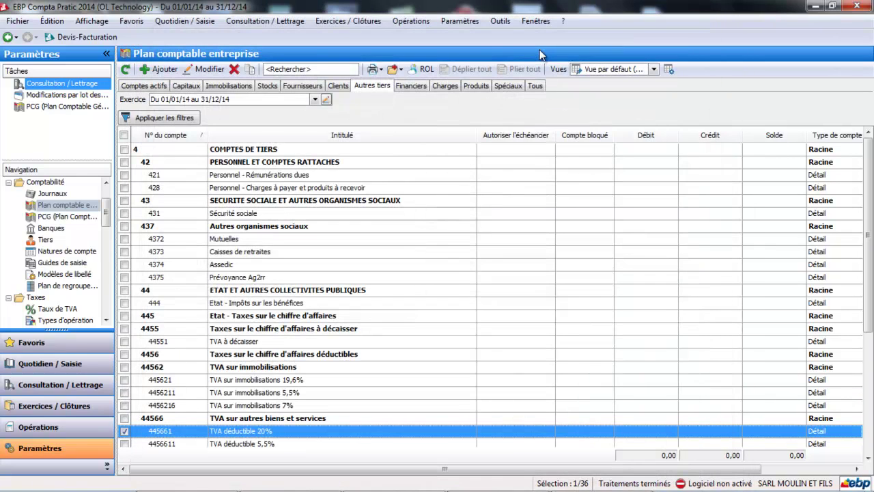